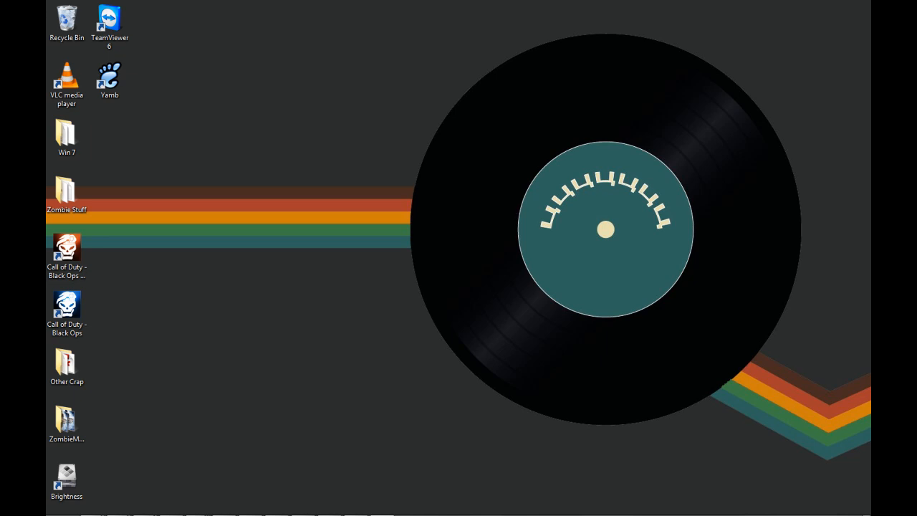
Switch to the Radiant map editor with nazi_zombie_treminaor.map and look around the room's interior in the 3D view
mouse_move(274, 494)
left_click(329, 508)
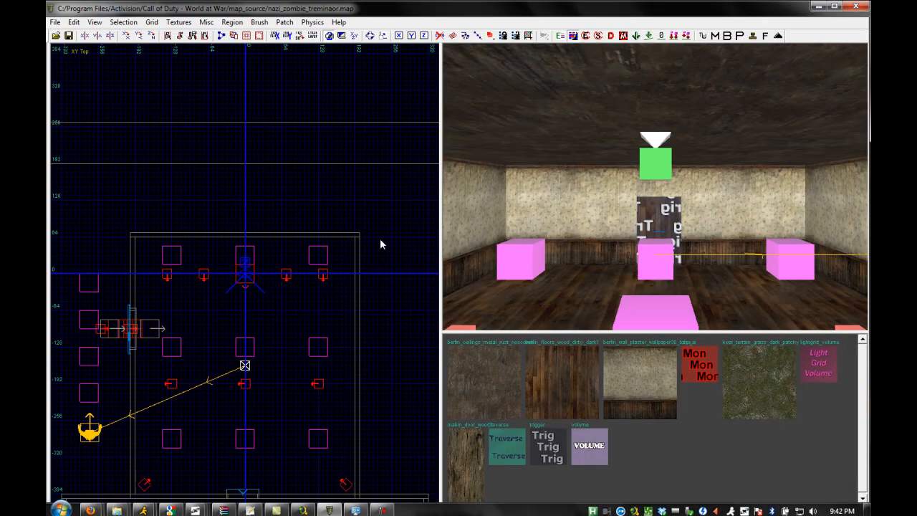
right_click_drag(664, 265, 698, 240)
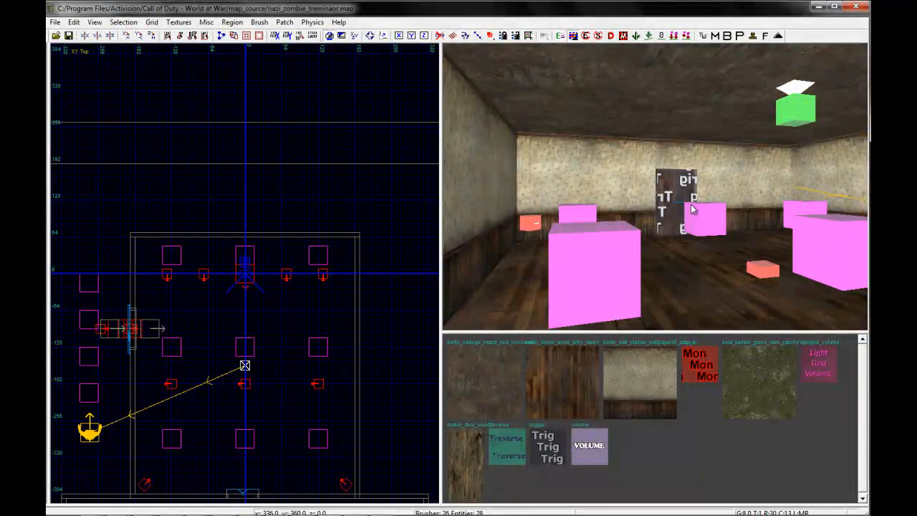
right_click_drag(690, 204, 721, 221)
right_click_drag(654, 180, 543, 195)
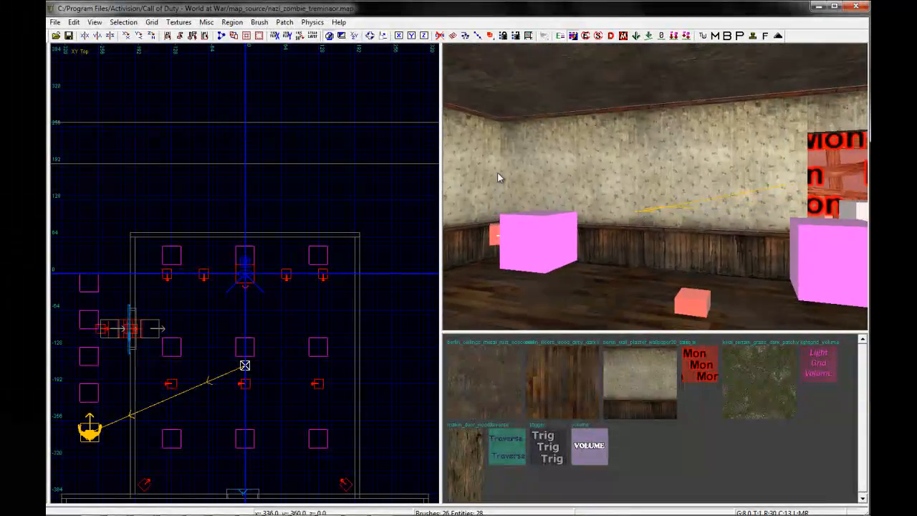
Add a misc prefab entity in the first room near the barricaded window and open the zombiemode prefab folder
scroll(313, 272, "up", 4)
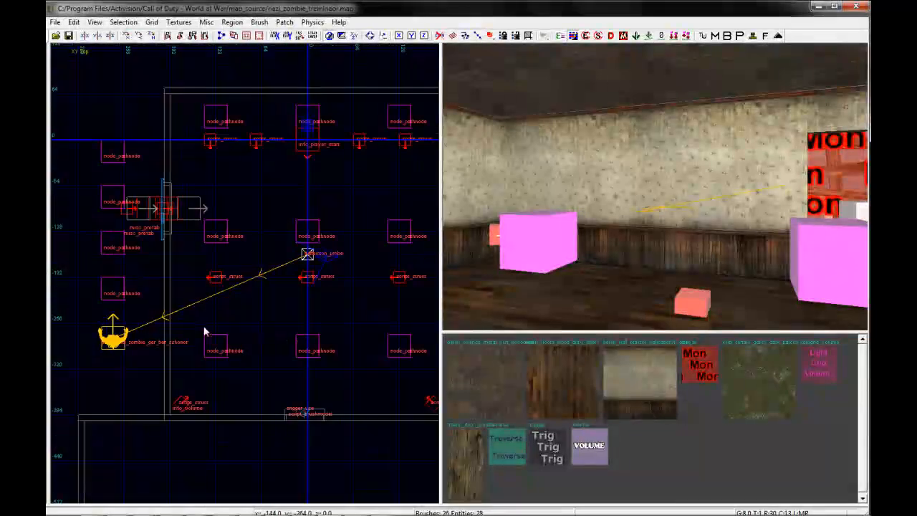
right_click(185, 274)
mouse_move(245, 388)
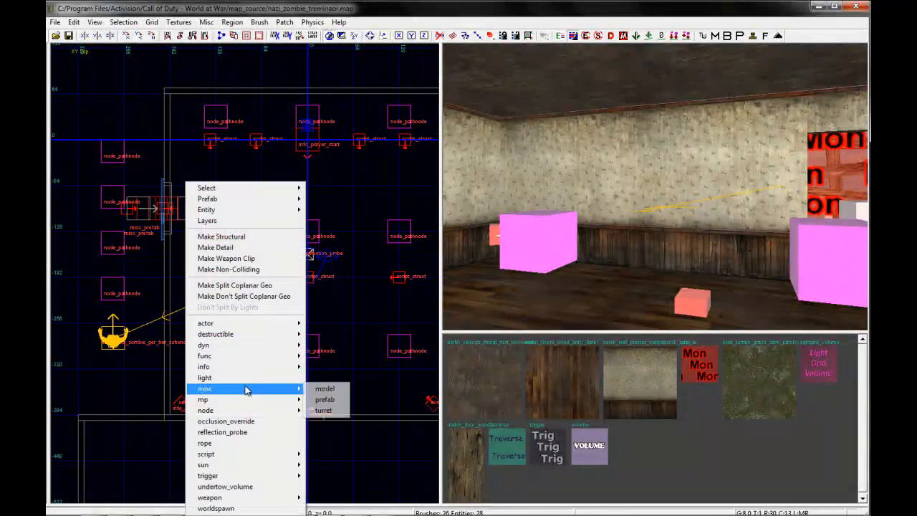
left_click(326, 400)
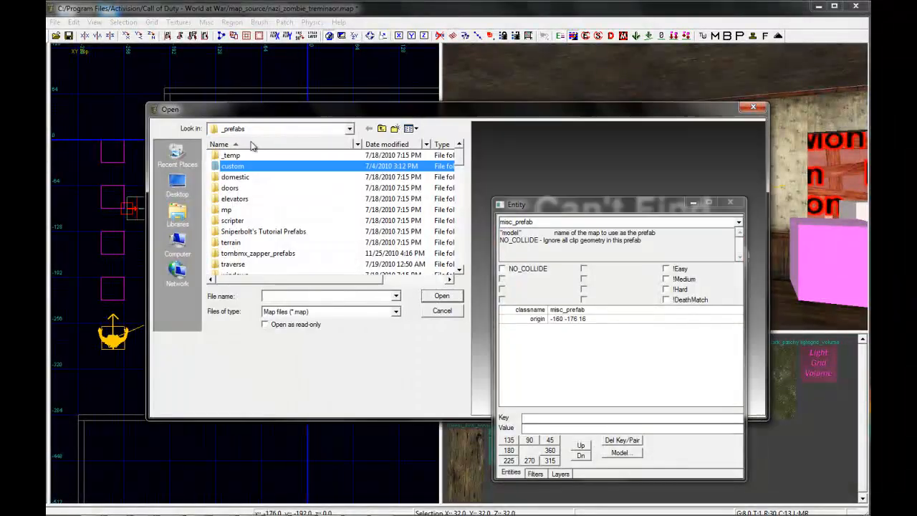
scroll(316, 219, "down", 2)
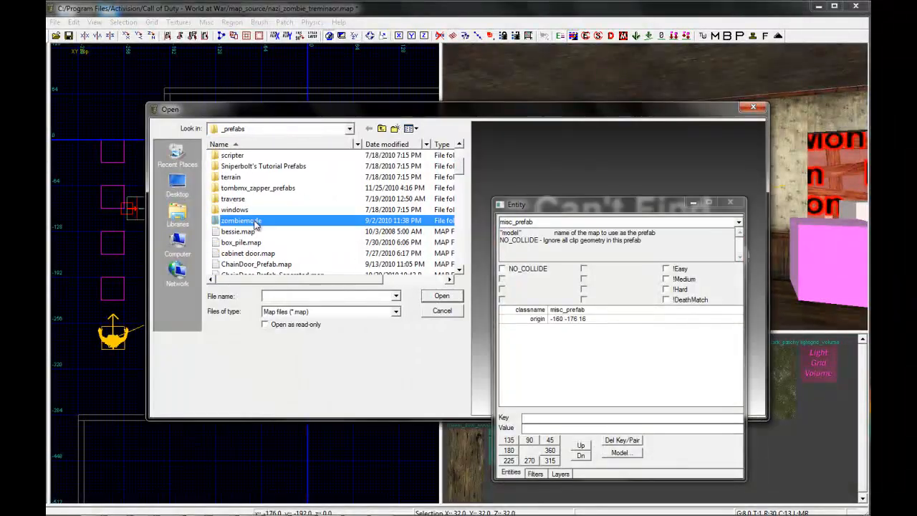
double_click(256, 225)
Examine the weapon and weapon_upgrade prefabs available in the zombiemode folder
scroll(311, 219, "down", 10)
scroll(313, 222, "down", 1)
scroll(313, 222, "up", 4)
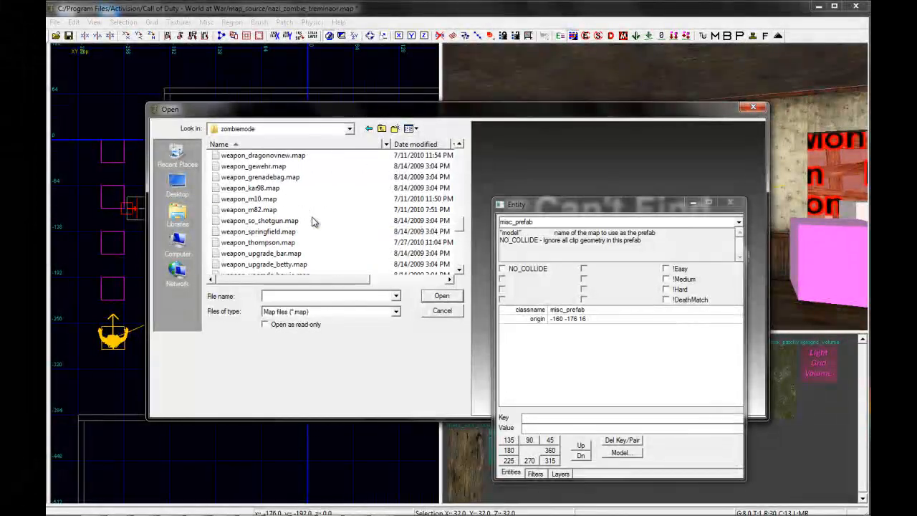
left_click(233, 167)
scroll(287, 231, "down", 1)
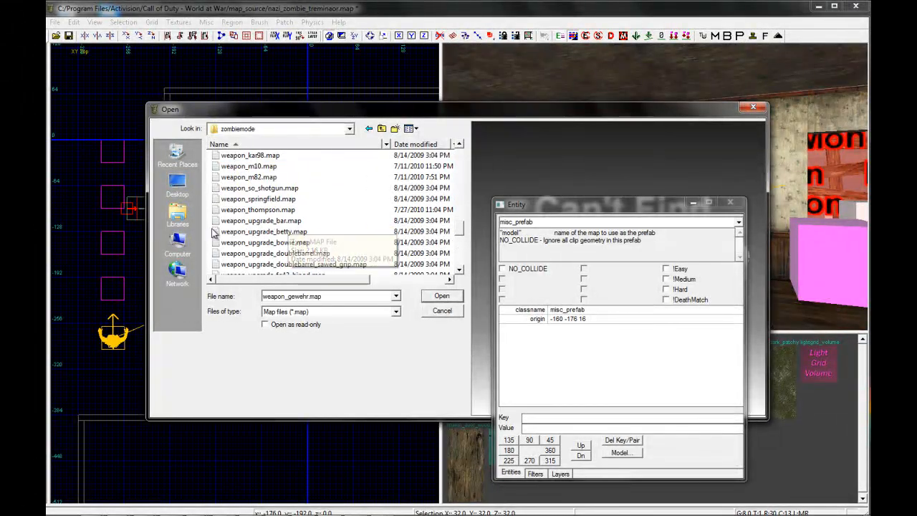
left_click(291, 221)
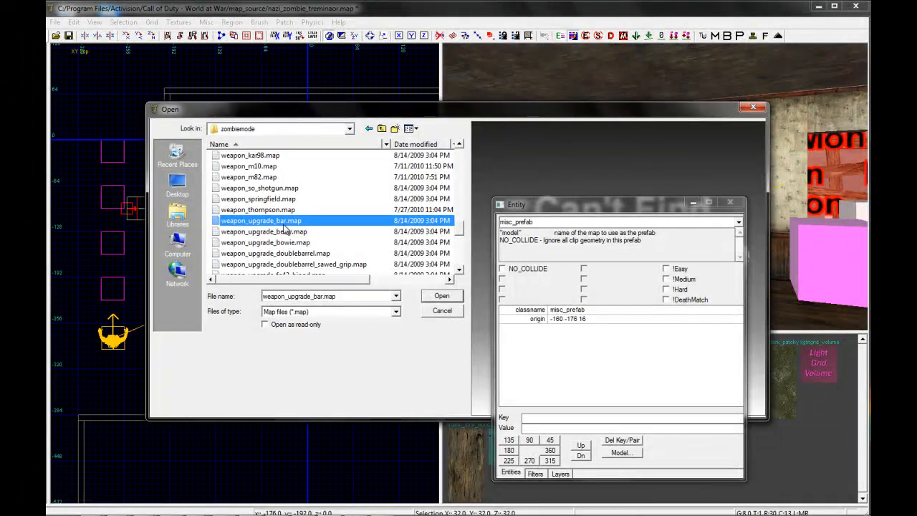
scroll(283, 243, "down", 1)
scroll(281, 260, "up", 5)
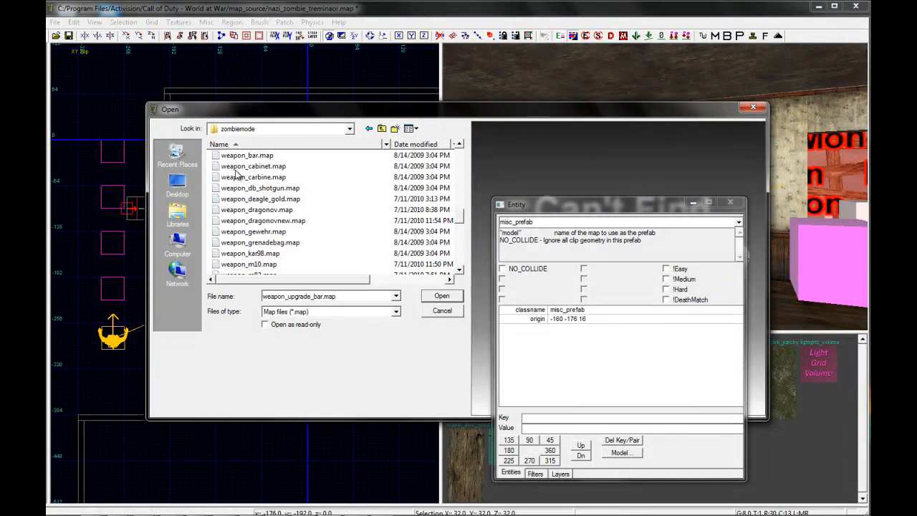
scroll(256, 224, "down", 6)
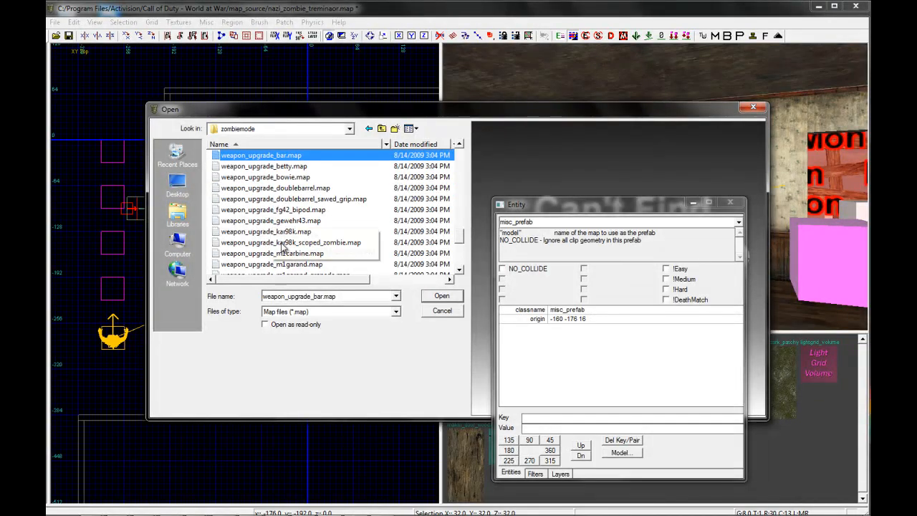
scroll(314, 229, "down", 1)
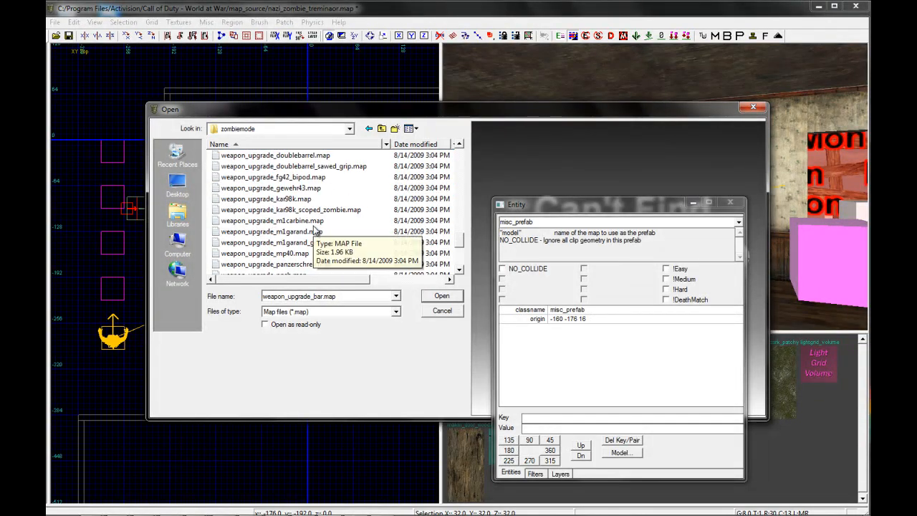
scroll(318, 234, "down", 2)
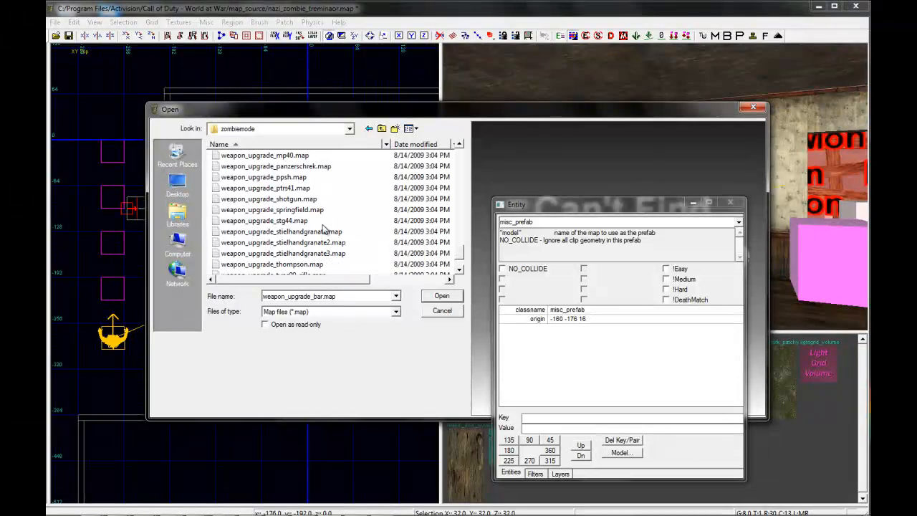
scroll(324, 228, "down", 1)
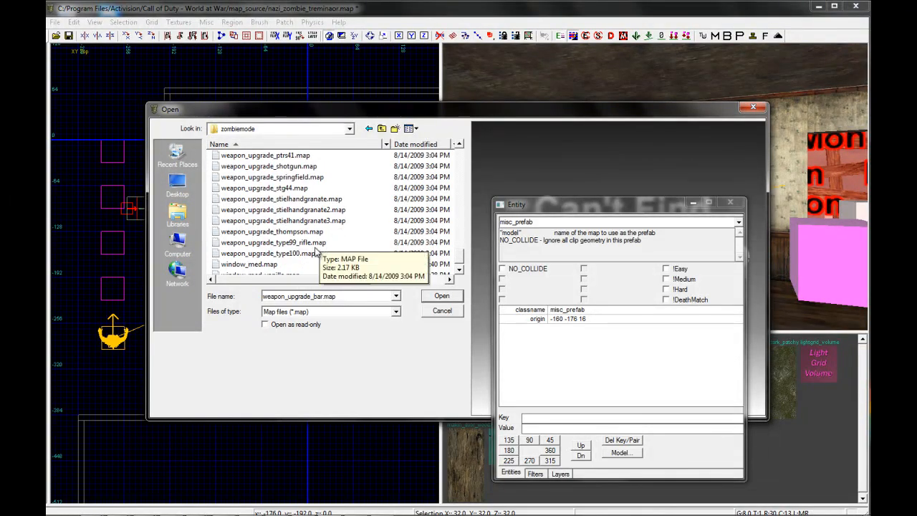
scroll(307, 255, "up", 4)
scroll(307, 256, "down", 2)
scroll(291, 237, "up", 1)
scroll(292, 237, "up", 2)
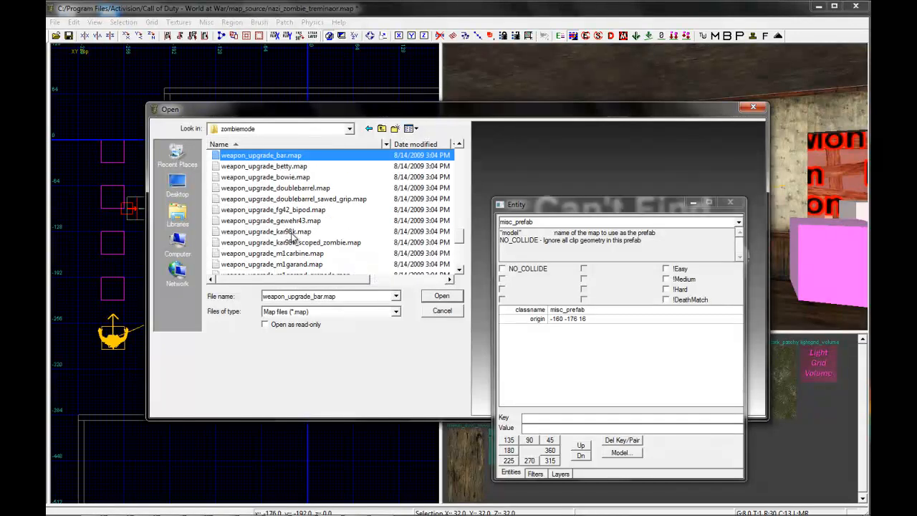
Load weapon_upgrade_gewehr43.map as the prefab and minimize the entity window
left_click(294, 220)
left_click(440, 296)
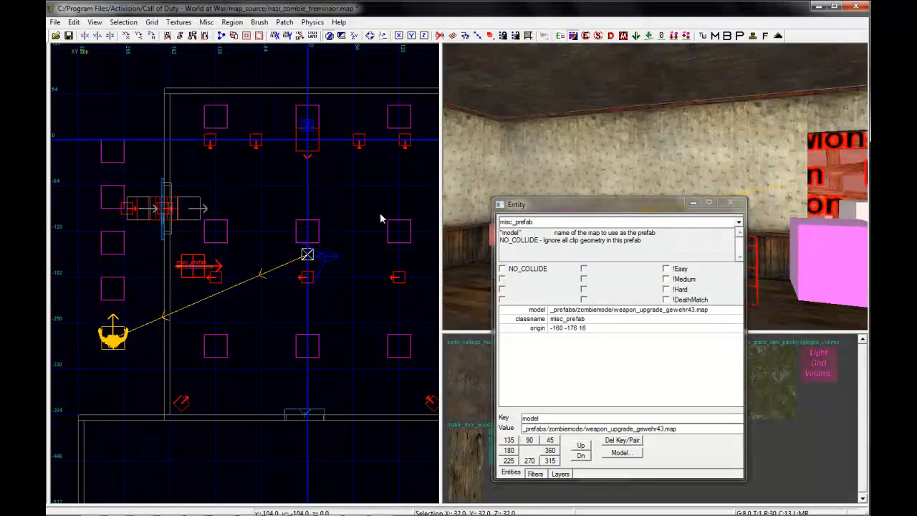
left_click(693, 204)
Rotate the Gewehr 43 prefab a quarter turn and move it against the wall beside the barricaded window
right_click_drag(682, 235, 671, 270)
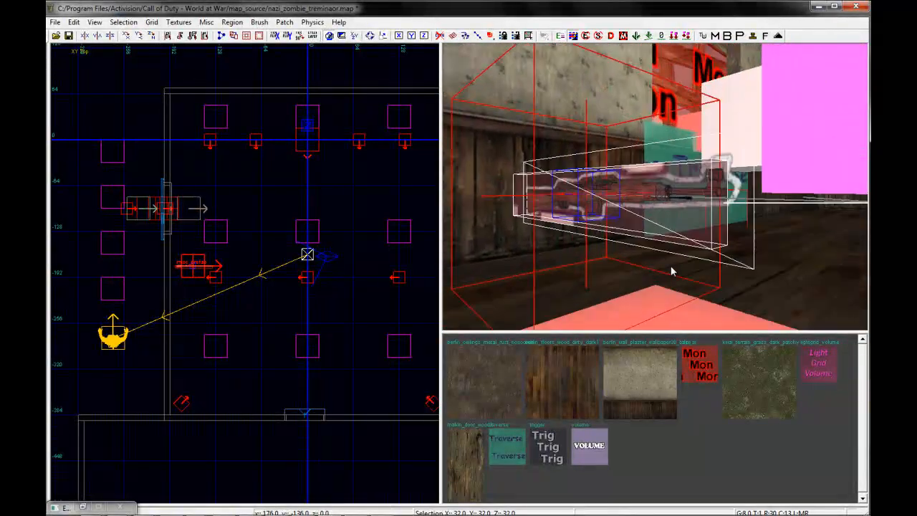
scroll(227, 270, "up", 6)
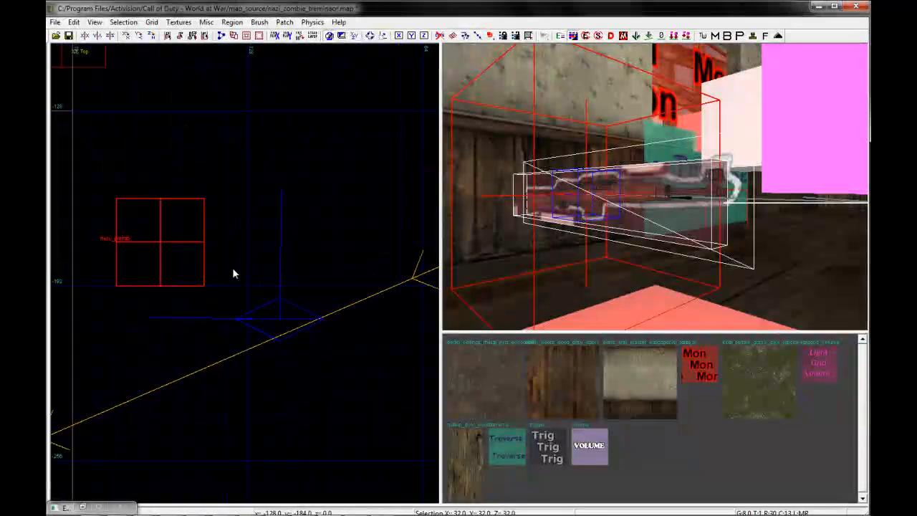
right_click_drag(231, 267, 254, 260)
key("r")
left_click_drag(350, 277, 352, 246)
right_click_drag(611, 211, 612, 214)
key("r")
left_click_drag(283, 268, 190, 269)
Reduce the grid size to 0.5 and nudge the rifle prefab into its exact position against the wall surface
scroll(172, 264, "up", 5)
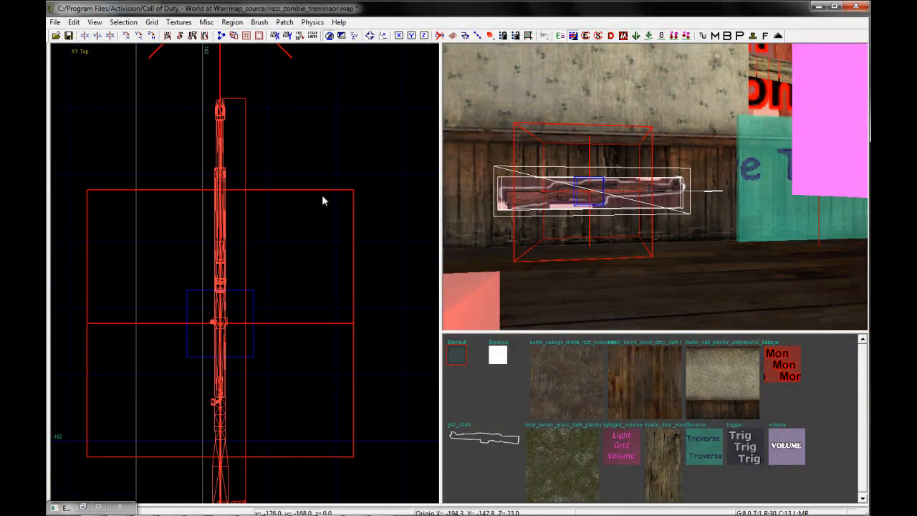
key("bracketleft")
key("bracketleft")
key("bracketleft")
key("bracketleft")
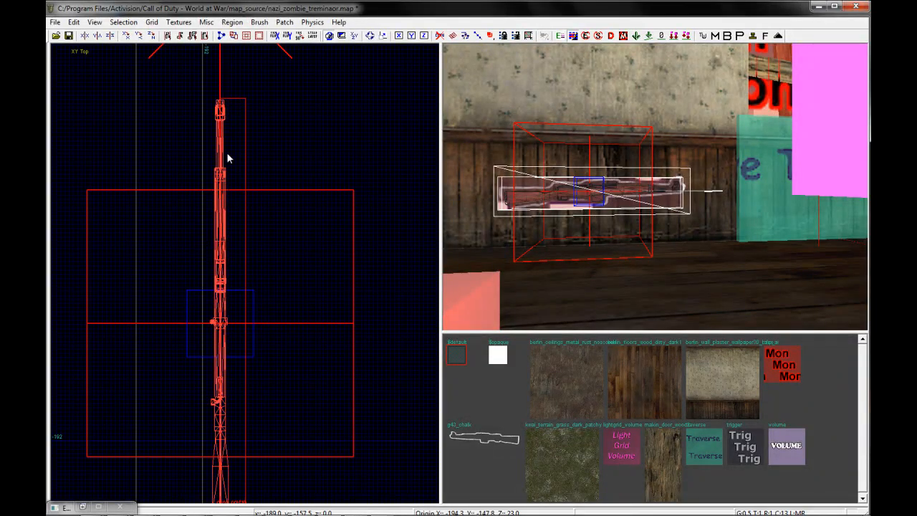
right_click_drag(228, 154, 230, 179)
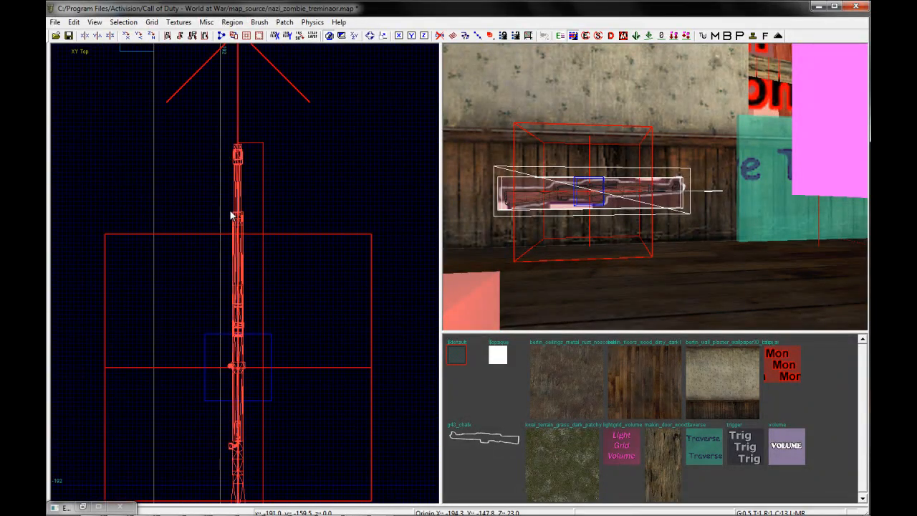
scroll(229, 179, "up", 2)
left_click_drag(230, 165, 227, 168)
right_click_drag(635, 215, 635, 212)
Return to a coarser grid and raise the rifle prefab in the side view to the wallpaper above the wood panelling, then deselect it
key("4")
scroll(246, 226, "down", 7)
key("ctrl+Tab")
key("ctrl+Tab")
scroll(249, 225, "down", 2)
right_click_drag(257, 256, 258, 265)
left_click_drag(237, 298, 236, 226)
right_click_drag(592, 202, 646, 169)
key("Escape")
Lower the first room's light to a height of 112, together with the reflection probe beneath it
scroll(215, 214, "down", 5)
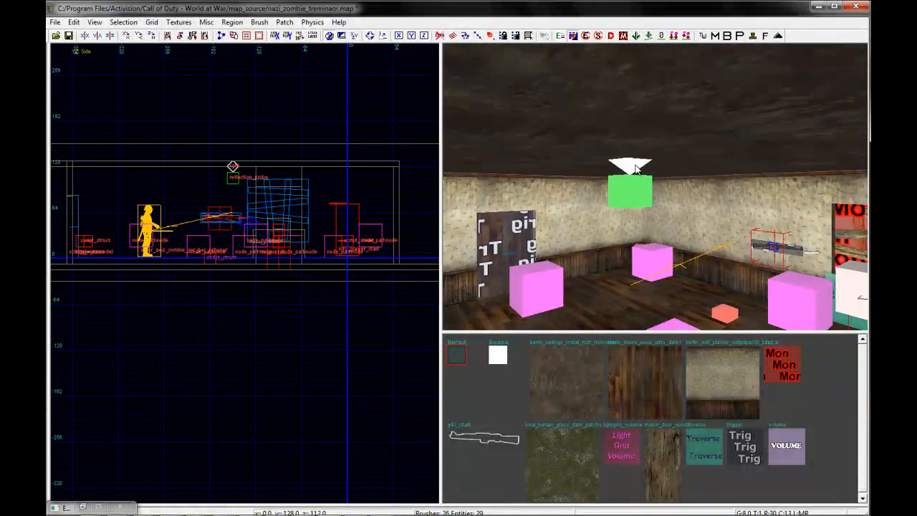
left_click(629, 166, "shift")
left_click_drag(231, 183, 233, 191)
key("Escape")
Set the first room's light radius to 500 and deselect the light
right_click_drag(698, 202, 682, 196)
left_click(682, 196, "shift")
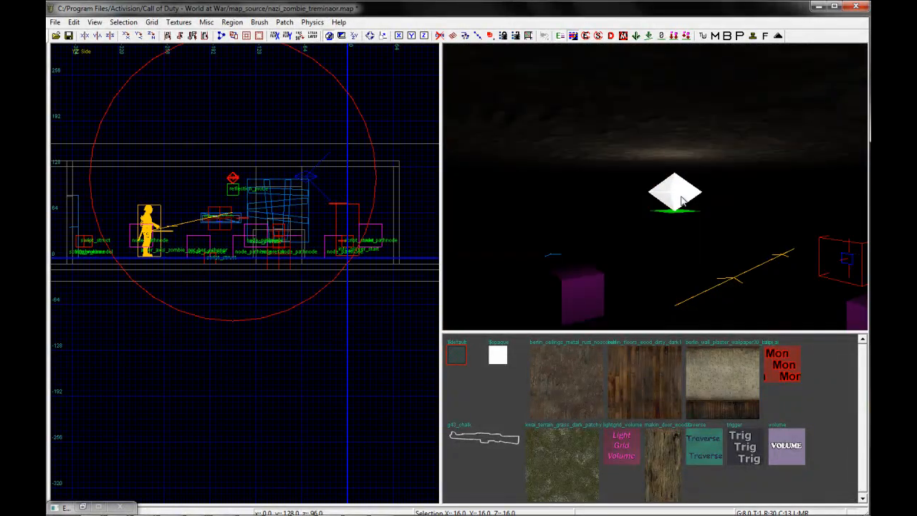
key("n")
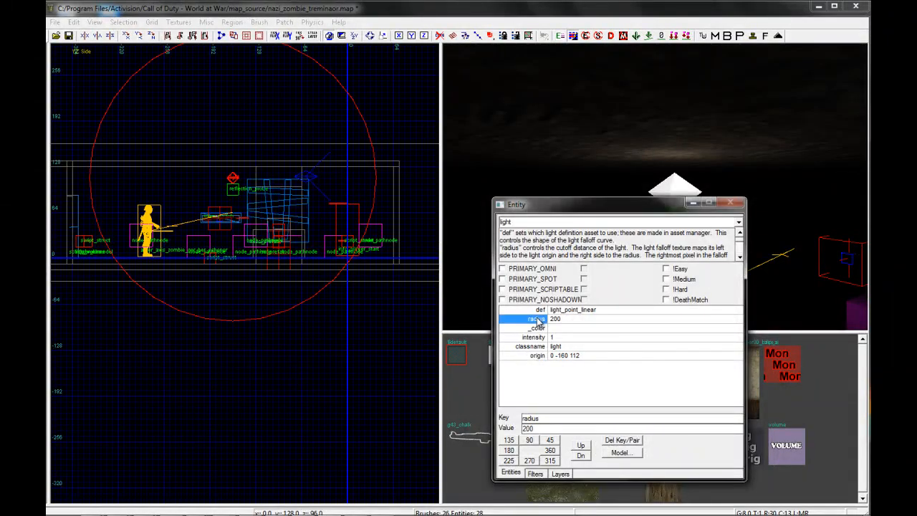
left_click(536, 427)
type("500")
key("Return")
key("n")
right_click_drag(690, 224, 689, 242)
key("Escape")
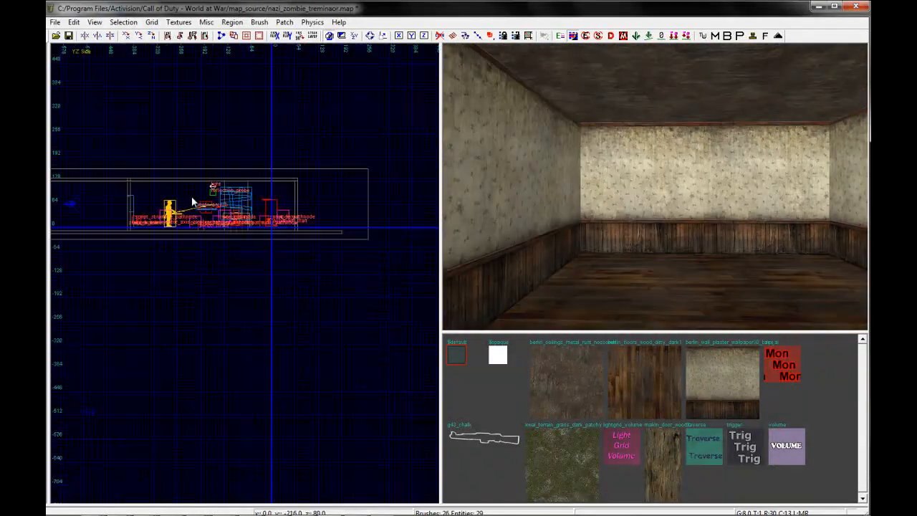
Add a misc prefab entity in the second room, viewed from the top
key("ctrl+Tab")
scroll(211, 258, "up", 2)
right_click(164, 303)
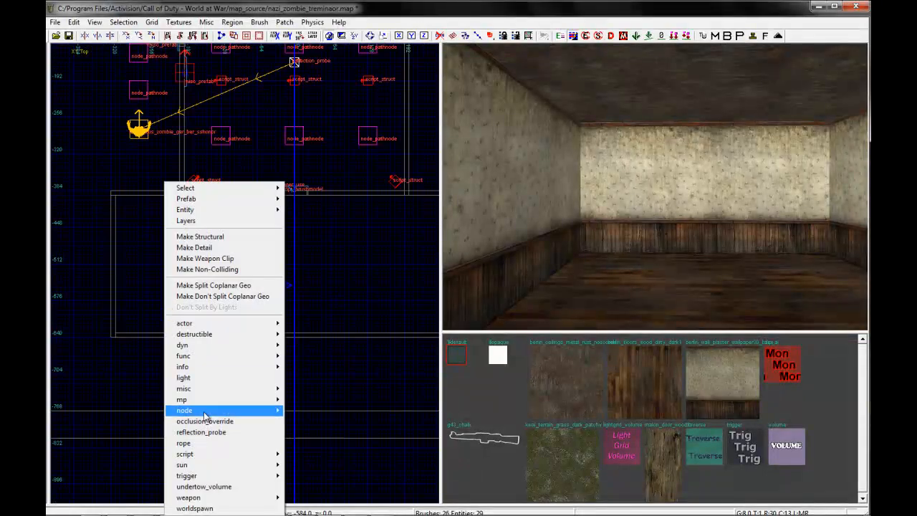
left_click(303, 399)
Search the zombiemode folder and the v2.0 and v1.1 folders of Sniperbolt's Tutorial Prefabs for a perk machine prefab
left_click(255, 231)
scroll(251, 244, "down", 1)
double_click(243, 253)
scroll(301, 244, "down", 10)
scroll(303, 247, "up", 15)
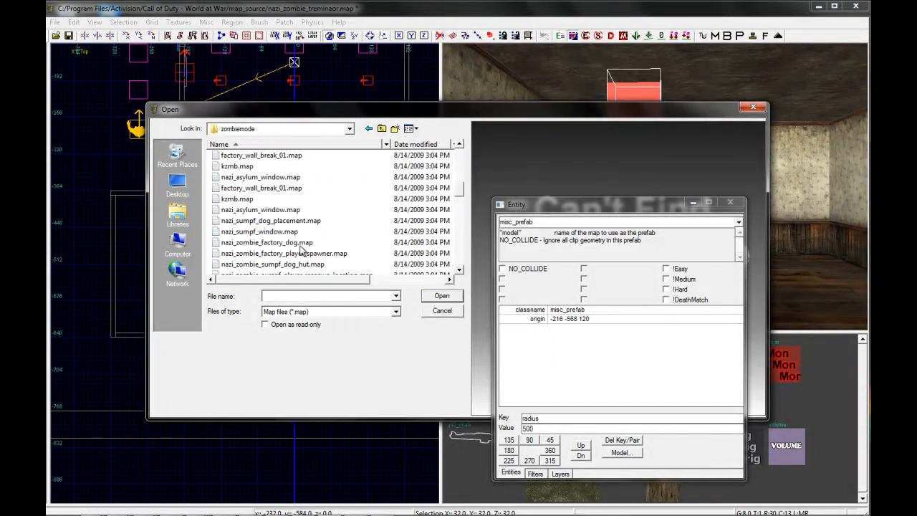
scroll(303, 251, "down", 5)
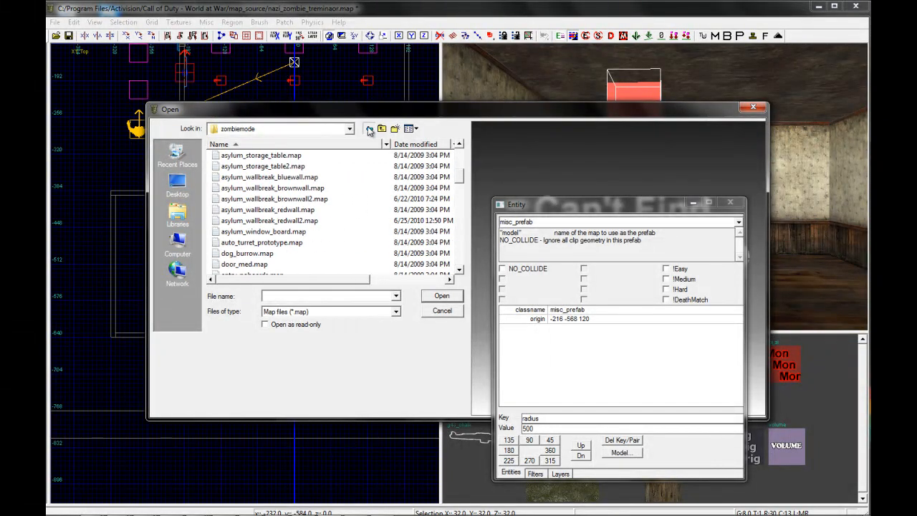
left_click(369, 129)
double_click(270, 233)
double_click(225, 177)
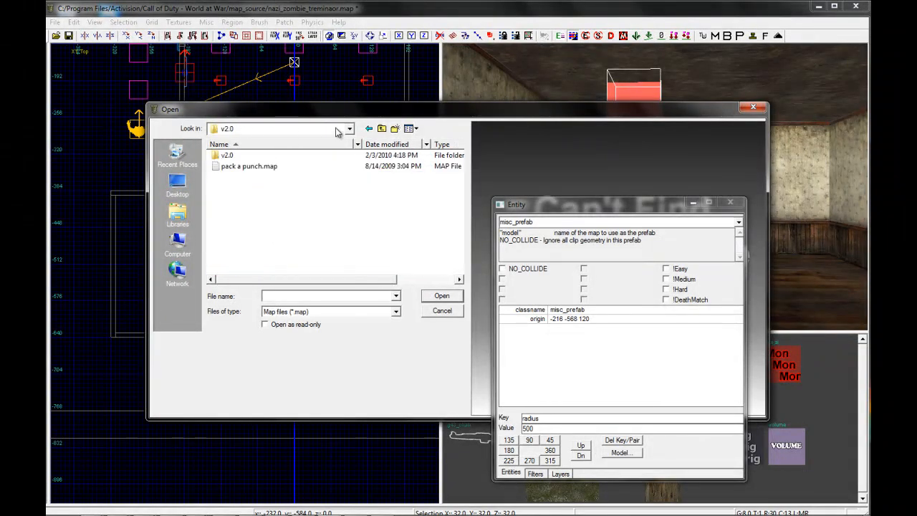
left_click(369, 129)
double_click(248, 166)
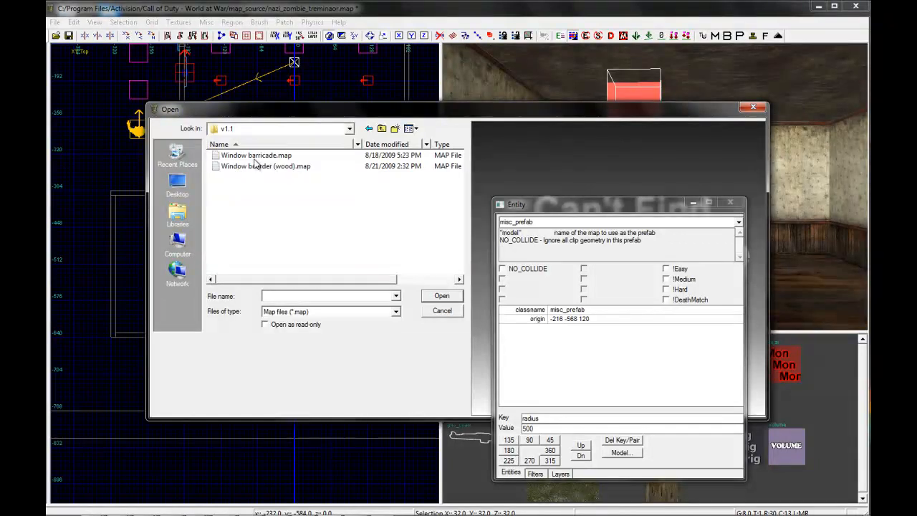
left_click(369, 129)
Load vending_juggernaut.map from the v1.0 folder of Sniperbolt's Tutorial Prefabs as the second room's prefab
double_click(231, 156)
scroll(306, 194, "down", 1)
left_click(280, 221)
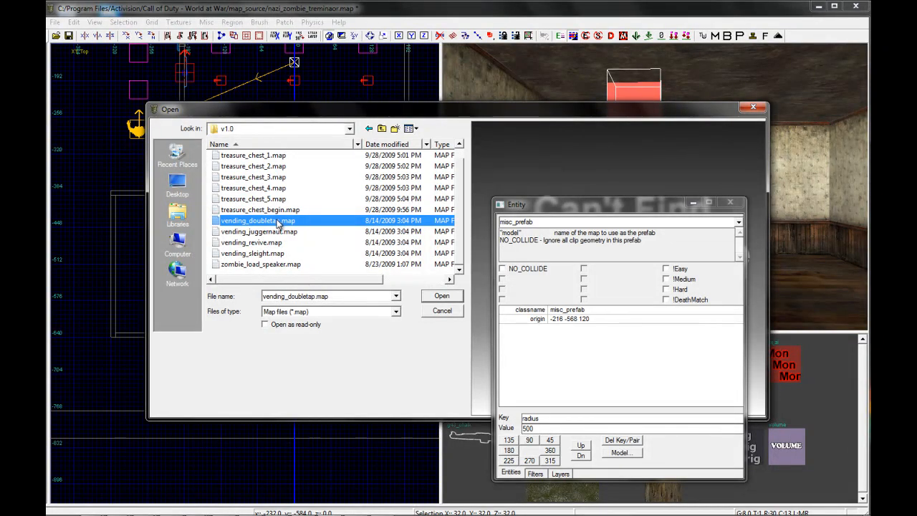
left_click(277, 233)
left_click(275, 243)
left_click(264, 253)
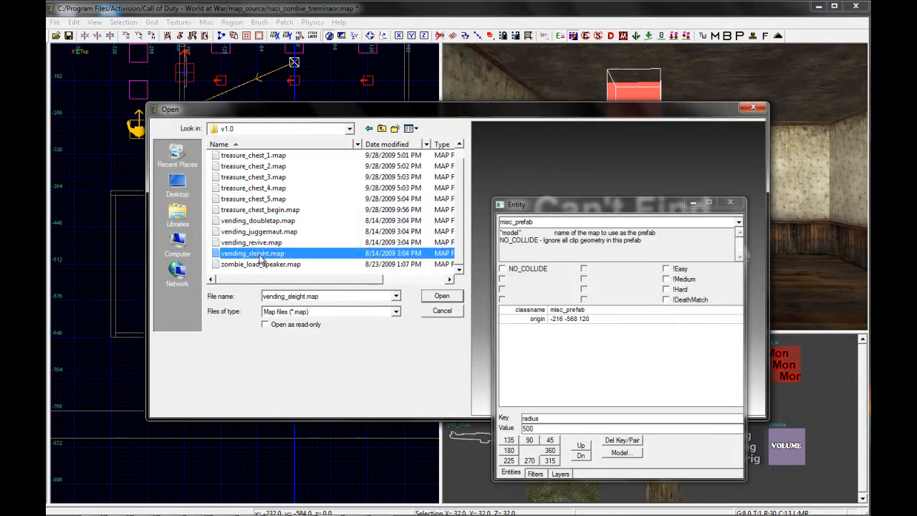
left_click(285, 233)
left_click(441, 296)
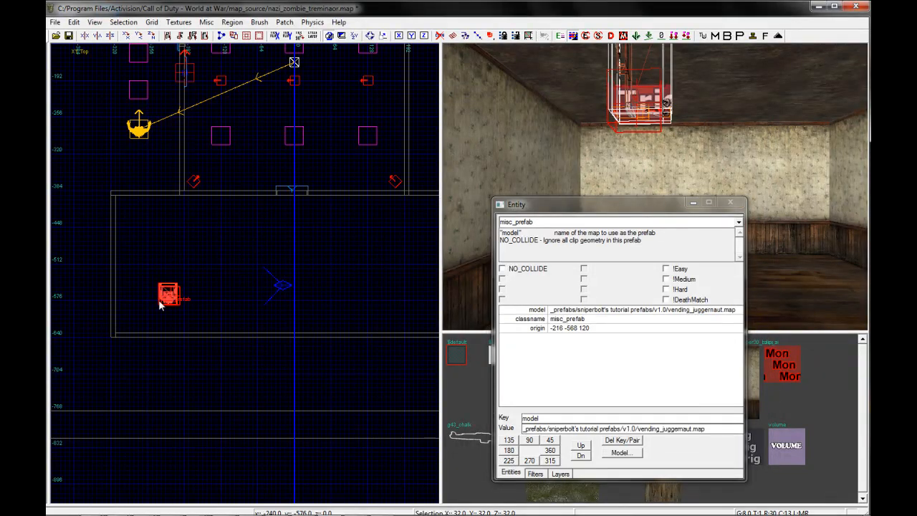
Move the Juggernaut machine against the second room's far wall opposite the door and rotate it 180 degrees
scroll(160, 304, "up", 3)
left_click_drag(189, 292, 251, 347)
key("r")
left_click_drag(325, 330, 354, 337)
key("r")
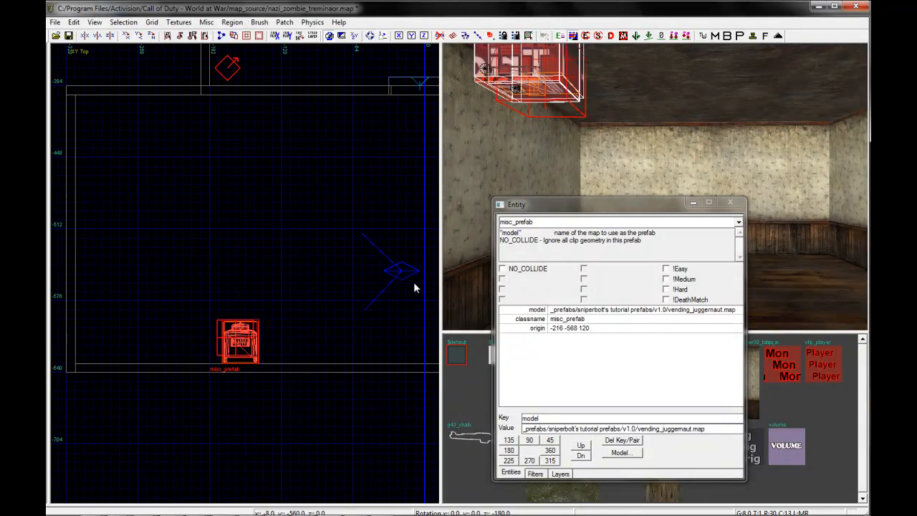
Lower the Juggernaut machine to the second room's floor level in the front view and minimize its entity properties
key("ctrl+Tab")
right_click_drag(233, 338, 219, 224)
left_click_drag(218, 224, 219, 350)
left_click(694, 203)
right_click_drag(657, 264, 654, 263)
key("Escape")
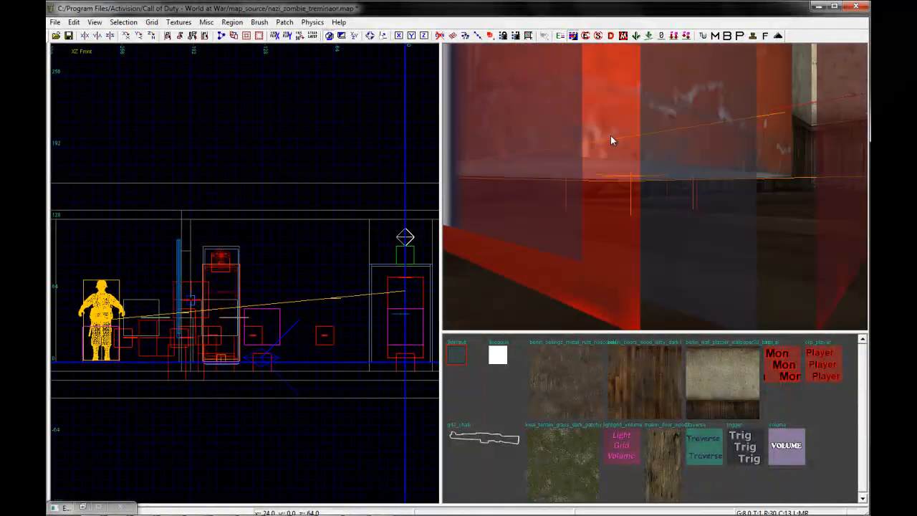
Fine-tune the Juggernaut machine's height on a finer grid so its base rests on the second room's floor
left_click(611, 137, "shift")
scroll(229, 384, "up", 3)
scroll(214, 378, "up", 3)
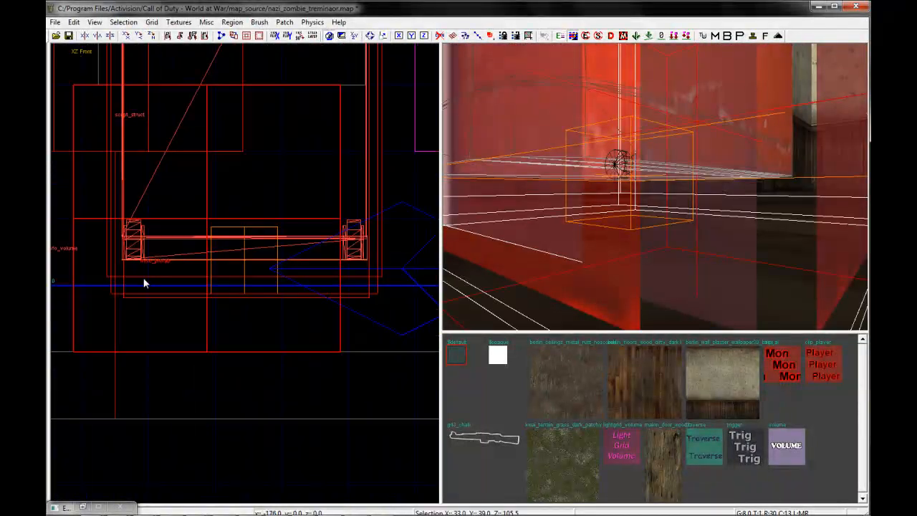
scroll(142, 273, "up", 3)
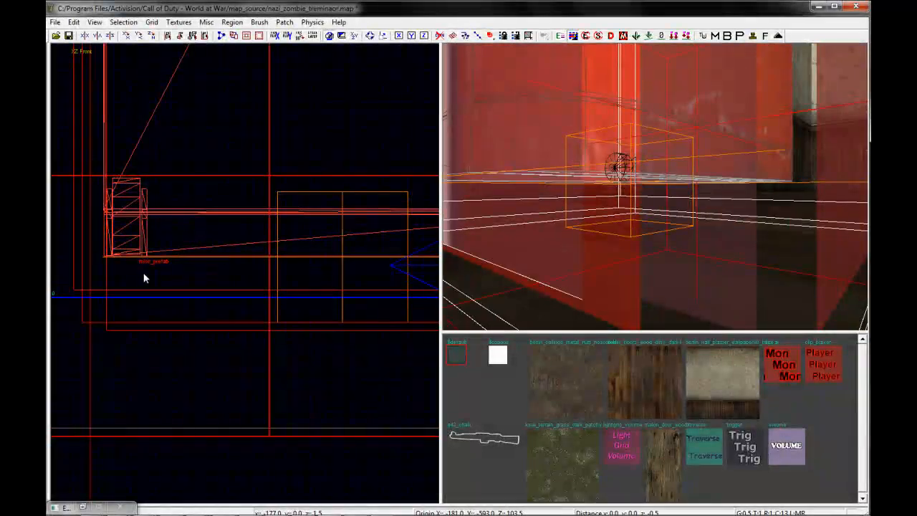
right_click_drag(646, 228, 647, 228)
key("Escape")
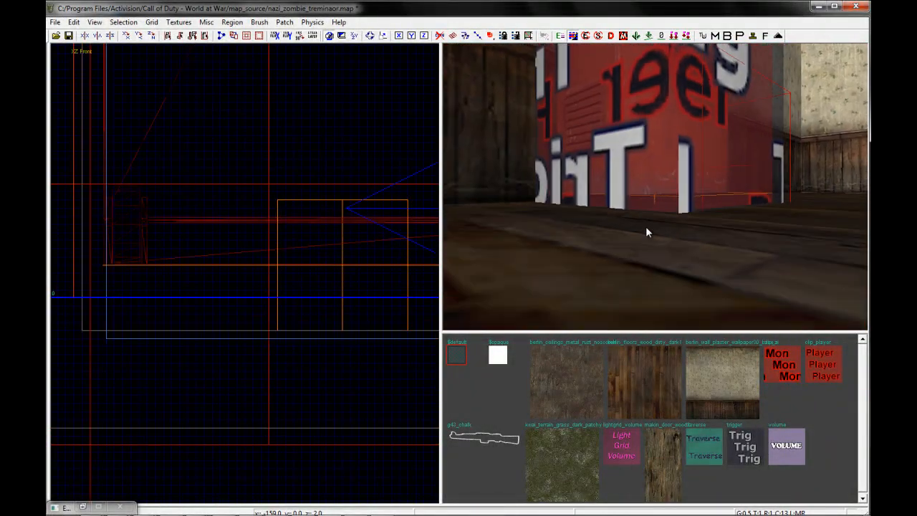
left_click(661, 165, "shift")
left_click_drag(186, 229, 199, 254)
key("Escape")
right_click_drag(685, 264, 686, 264)
right_click_drag(686, 267, 695, 258)
Add a misc prefab entity near the second room's east wall, viewed from the top
scroll(321, 294, "down", 5)
key("ctrl+Tab")
key("ctrl+Tab")
scroll(220, 287, "down", 3)
scroll(159, 281, "up", 1)
scroll(178, 281, "down", 2)
scroll(327, 276, "up", 3)
right_click(312, 282)
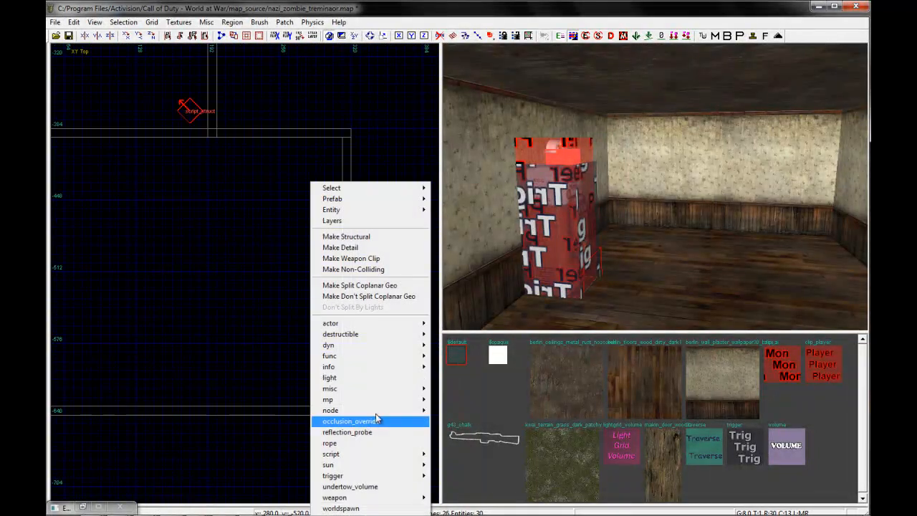
left_click(449, 399)
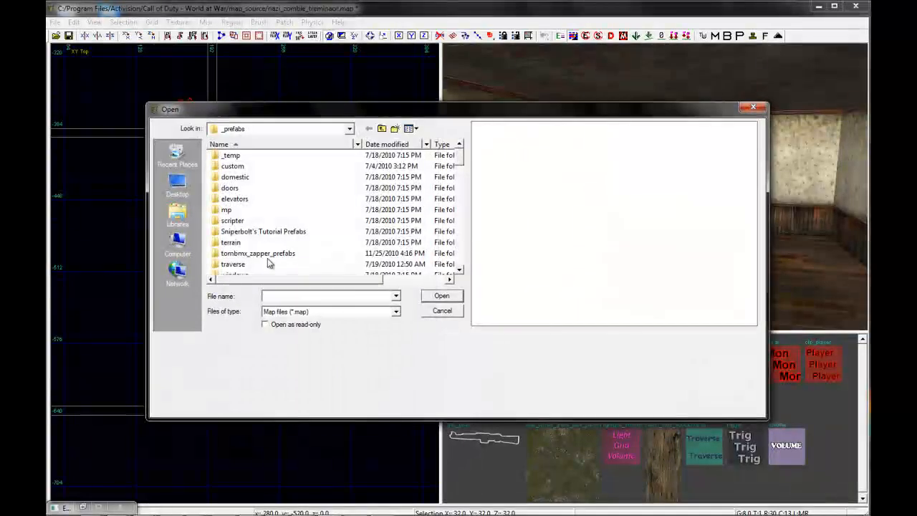
Load treasure_chest_begin.map from the v1.0 folder of Sniperbolt's Tutorial Prefabs as the new prefab
double_click(271, 232)
double_click(228, 156)
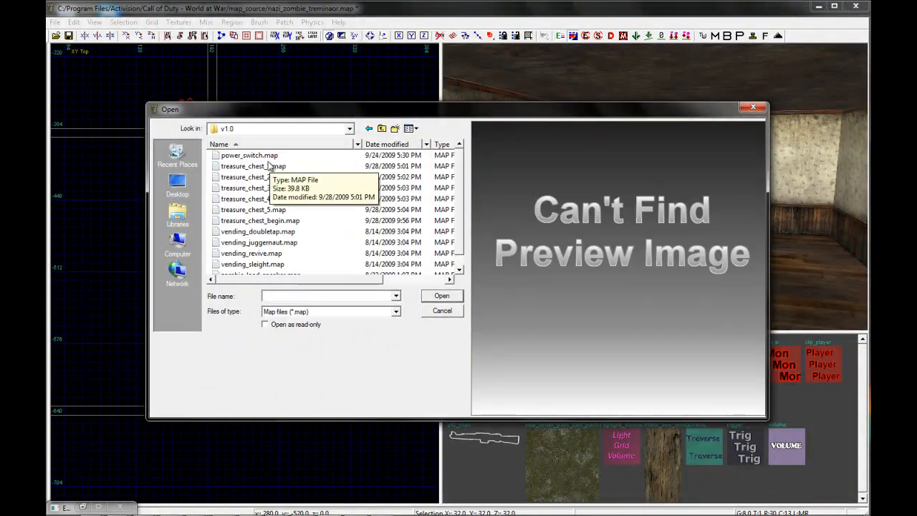
left_click(269, 167)
left_click(272, 221)
left_click(446, 296)
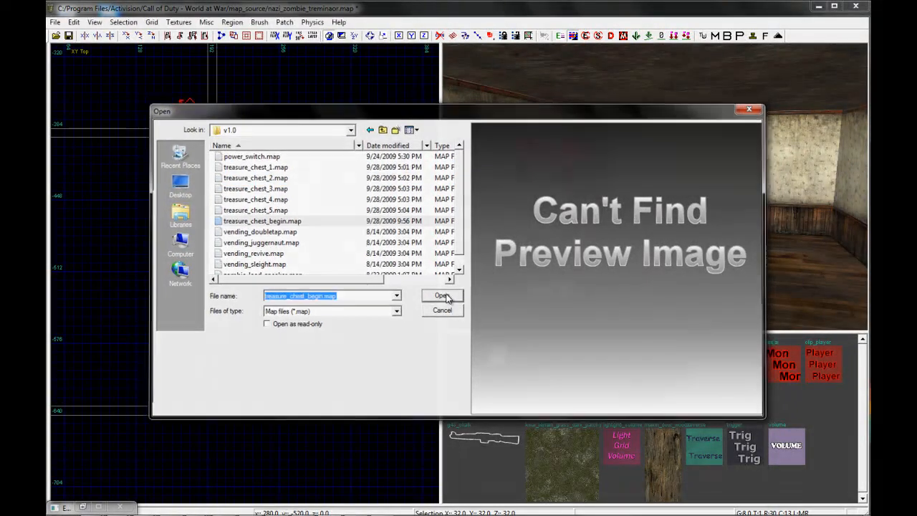
Locate the starting treasure chest prefab far outside the map and move it into the east part of the second room
scroll(326, 271, "down", 1)
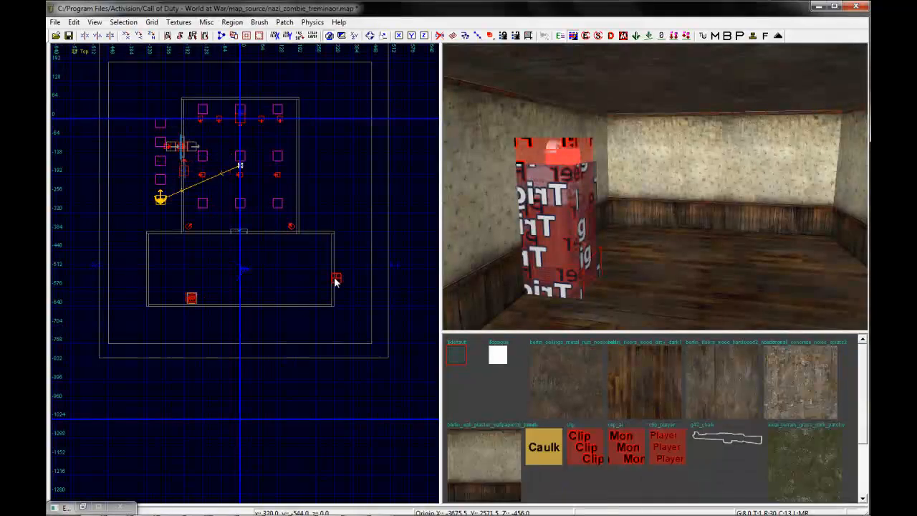
scroll(334, 276, "up", 2)
scroll(358, 273, "down", 5)
scroll(343, 286, "up", 6)
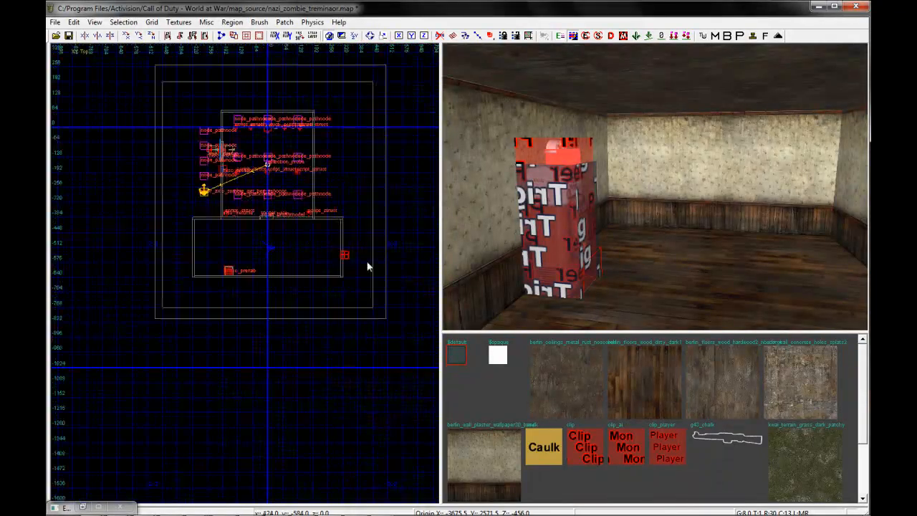
scroll(305, 259, "down", 1)
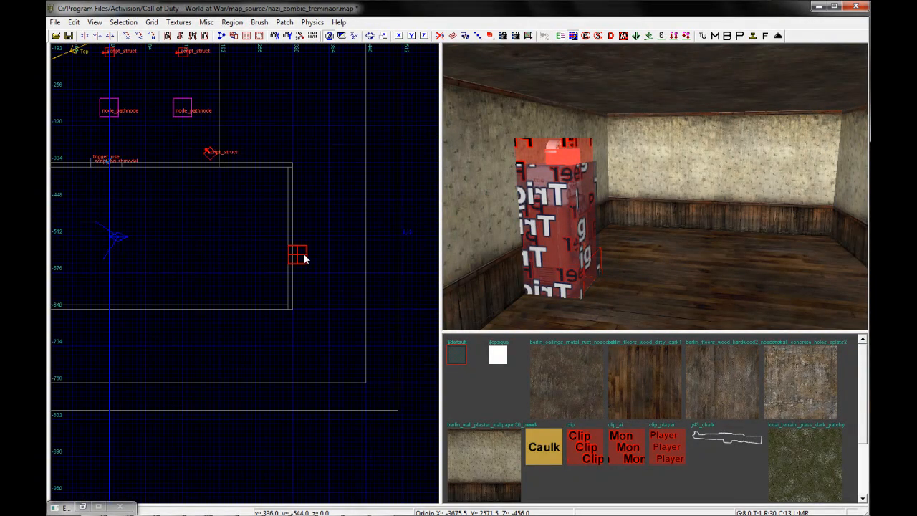
scroll(297, 258, "down", 3)
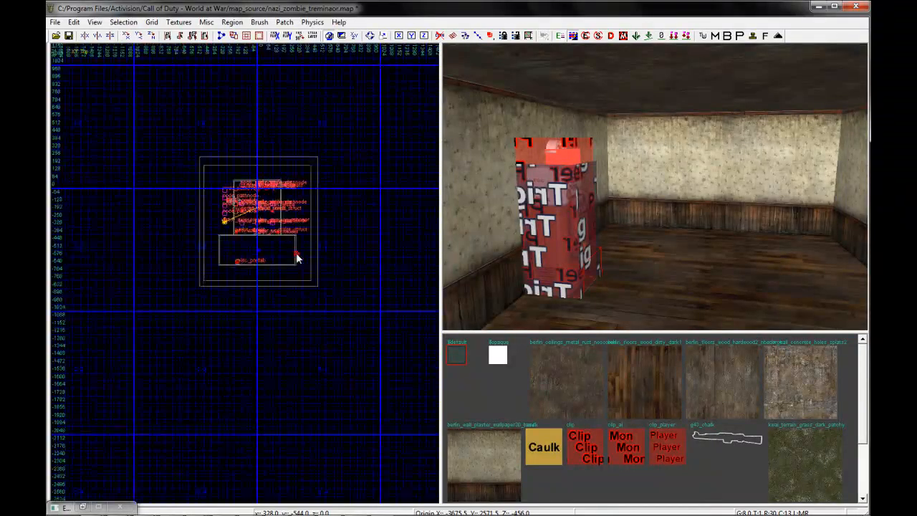
scroll(296, 257, "down", 3)
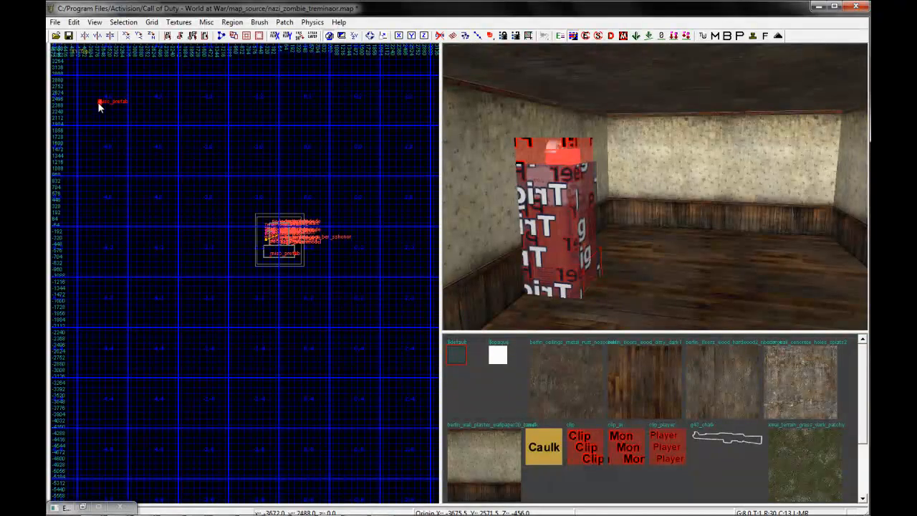
scroll(307, 242, "up", 8)
right_click_drag(158, 356, 208, 299)
scroll(210, 272, "down", 6)
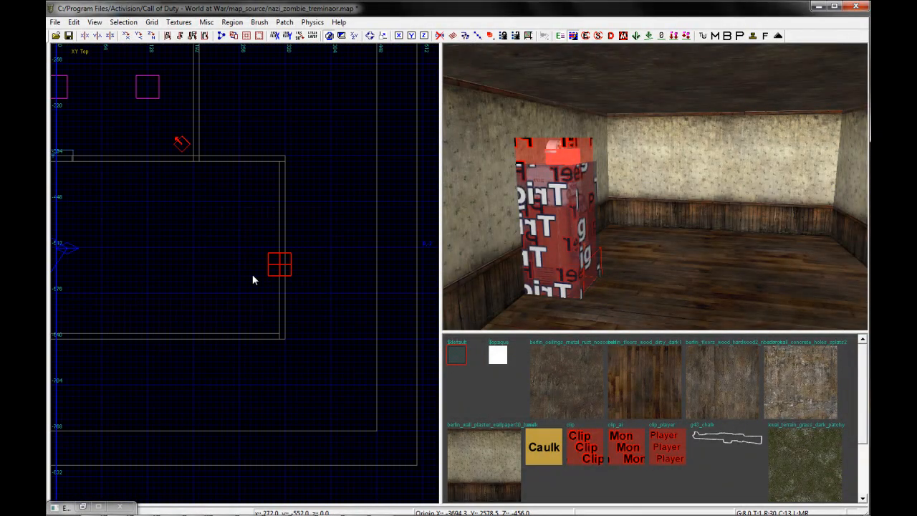
scroll(280, 240, "down", 1)
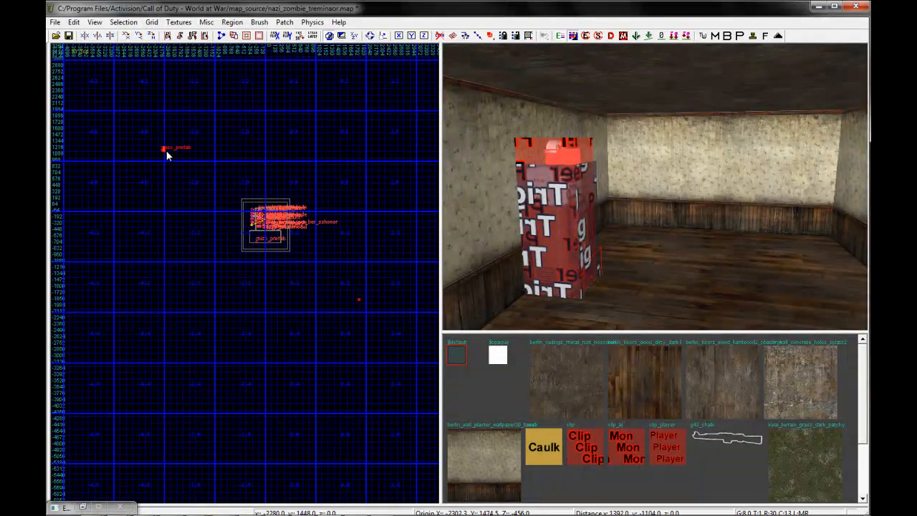
scroll(283, 244, "up", 5)
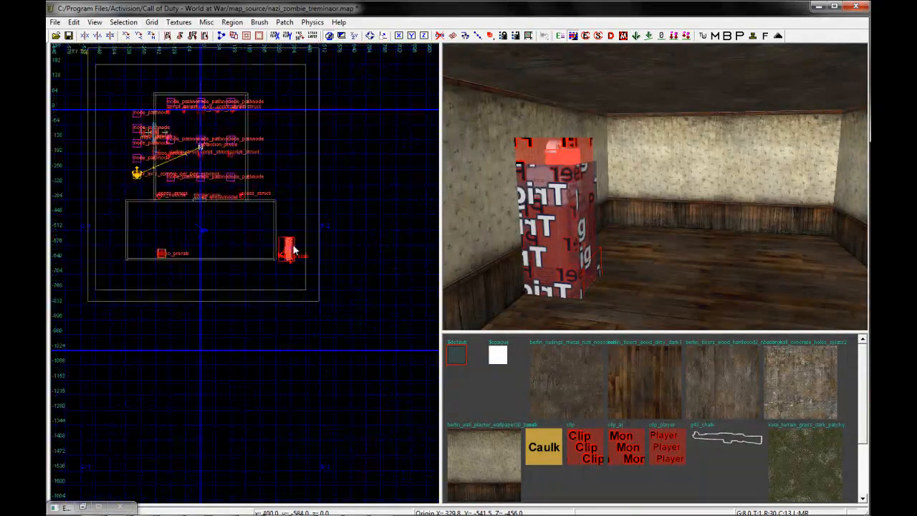
left_click_drag(253, 266, 207, 233)
Raise the starting treasure chest prefab to the height of the rooms in the front view
right_click_drag(612, 160, 613, 158)
key("ctrl+Tab")
scroll(212, 323, "down", 5)
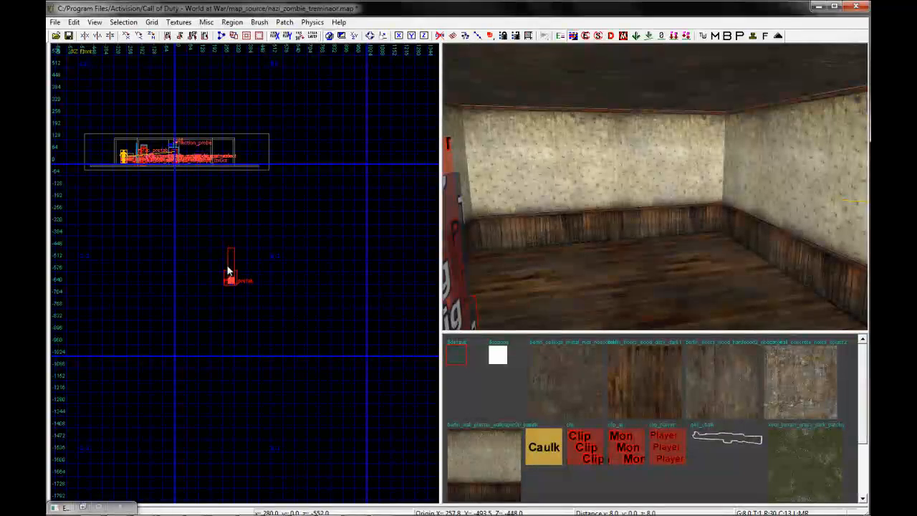
scroll(221, 155, "up", 6)
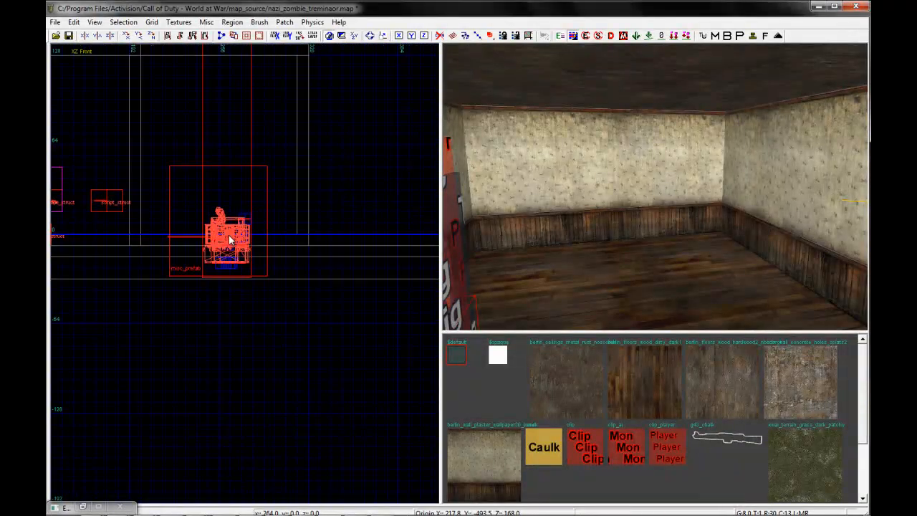
right_click_drag(557, 205, 556, 211)
Move the starting treasure chest against the second room's east wall in the top view
key("ctrl+Tab")
scroll(252, 380, "down", 4)
key("ctrl+Tab")
scroll(222, 251, "up", 3)
left_click_drag(270, 303, 297, 262)
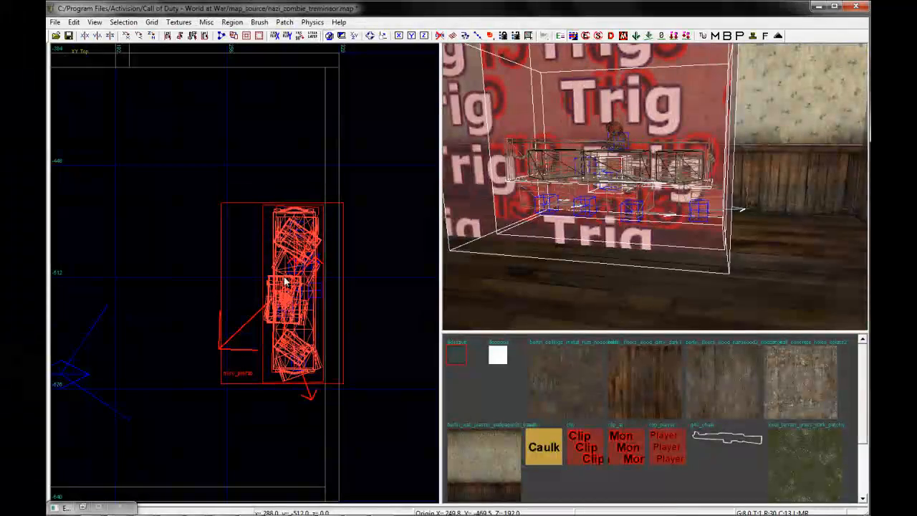
Fine-tune the starting treasure chest's height so it rests on the second room's floor
key("ctrl+Tab")
mouse_move(252, 305)
left_mouse_down()
mouse_move(252, 319)
mouse_move(250, 307)
left_mouse_up()
scroll(253, 319, "up", 3)
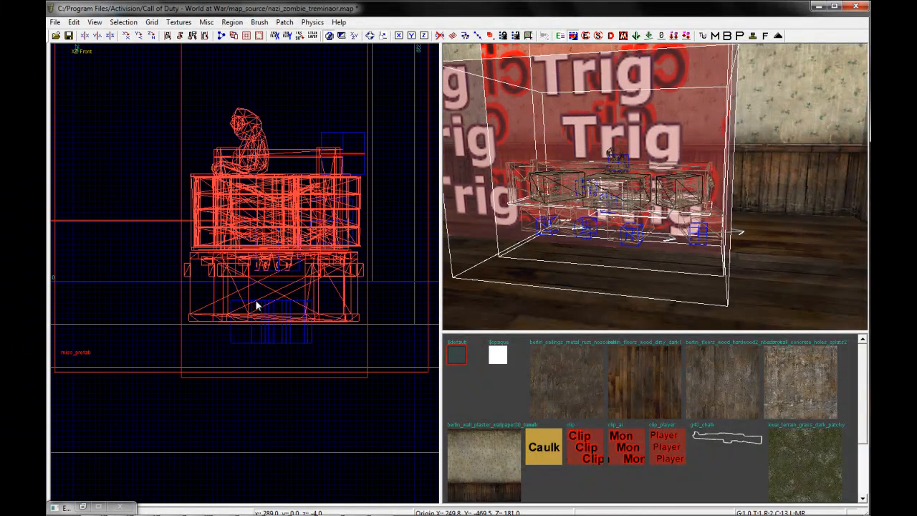
key("Escape")
Add a misc prefab entity near the first room's east wall, viewed from the top
mouse_move(710, 238)
right_mouse_down()
mouse_move(635, 194)
mouse_move(616, 193)
mouse_move(633, 192)
mouse_move(621, 227)
right_mouse_up()
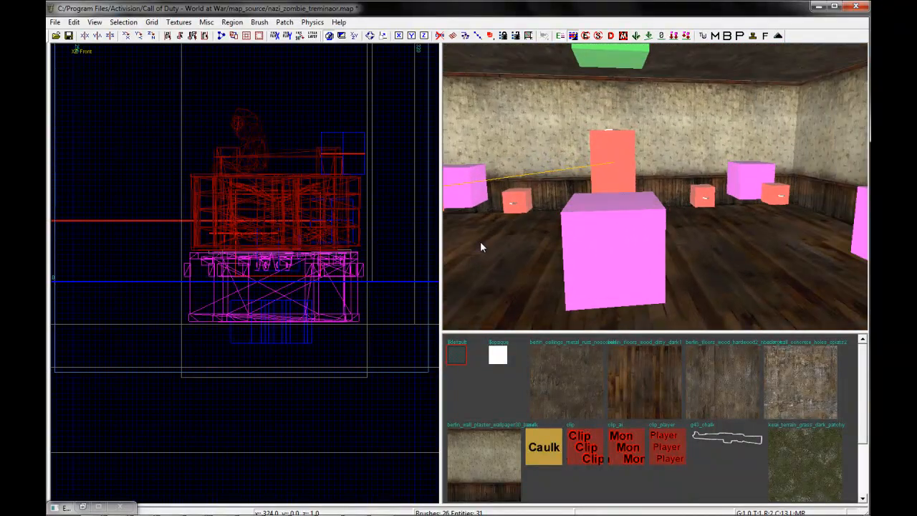
scroll(301, 282, "down", 11)
key("ctrl+Tab")
key("ctrl+Tab")
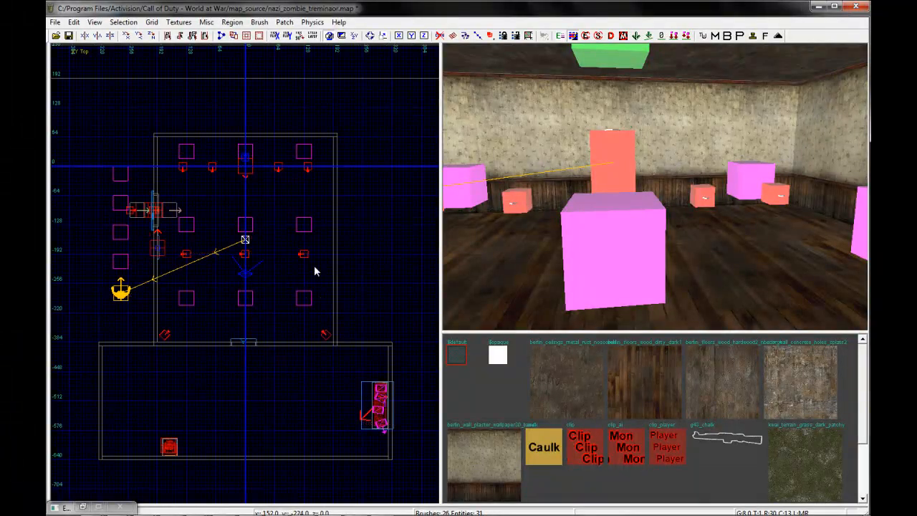
scroll(315, 270, "up", 5)
right_click(334, 250)
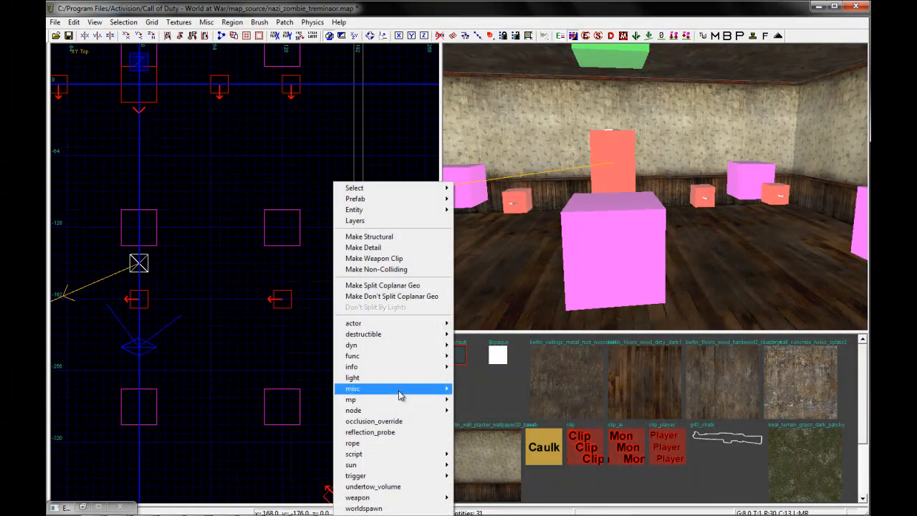
left_click(472, 400)
Load treasure_chest_1.map from the v1.0 folder of Sniperbolt's Tutorial Prefabs as the first room's prefab
left_click(255, 189)
left_click(272, 232)
double_click(272, 233)
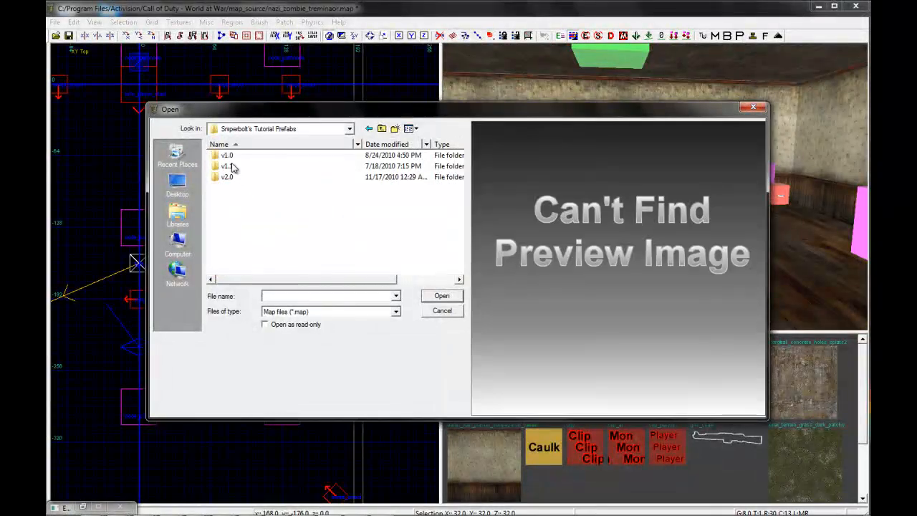
double_click(231, 156)
double_click(277, 170)
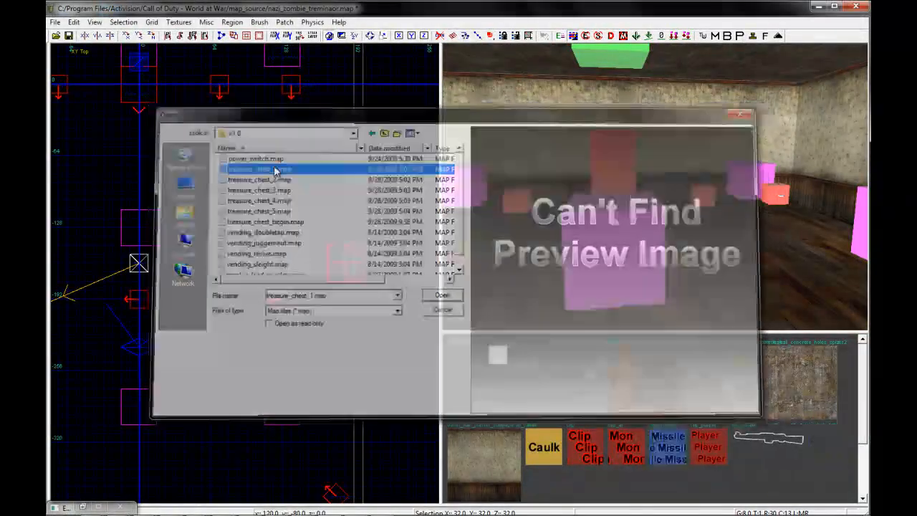
Move the treasure_chest_1 prefab into the east side of the first room in the top view
scroll(307, 284, "down", 5)
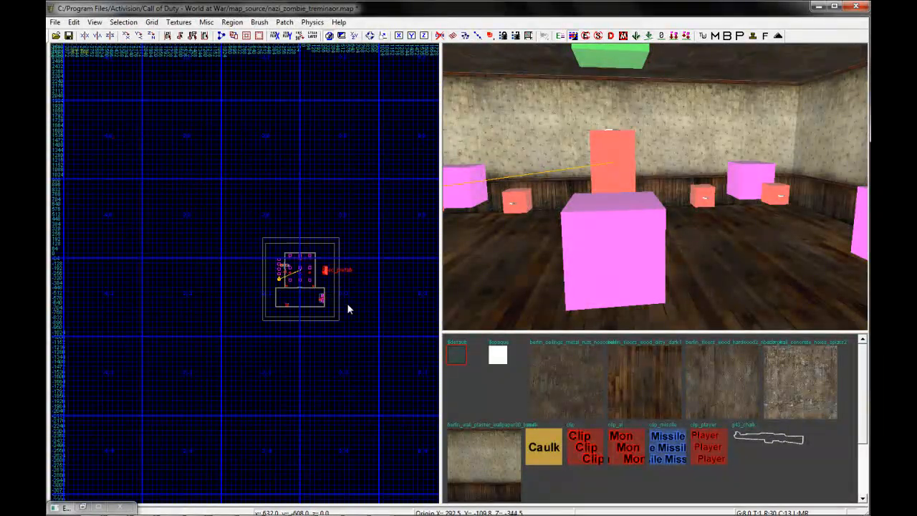
scroll(357, 313, "up", 10)
left_click_drag(369, 250, 264, 264)
Raise the first room's treasure chest to room height in the front view and set it on the floor
scroll(264, 281, "down", 4)
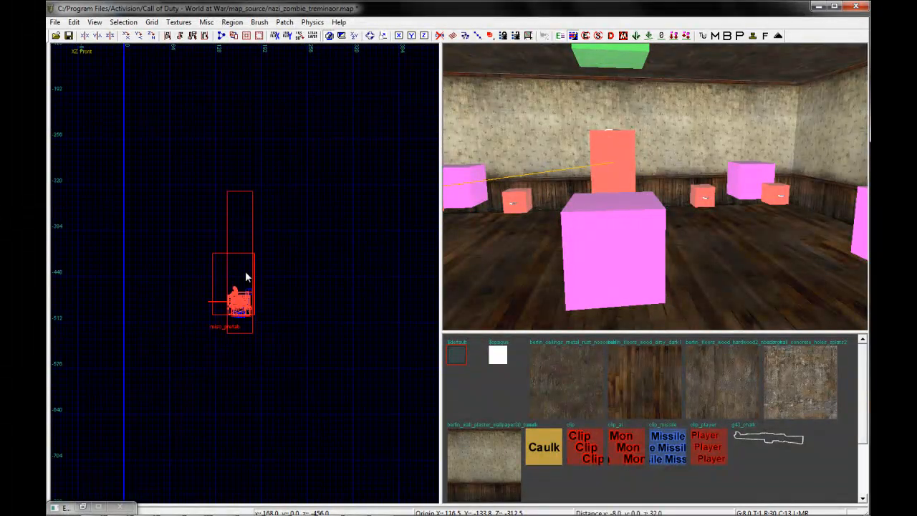
key("ctrl+Tab")
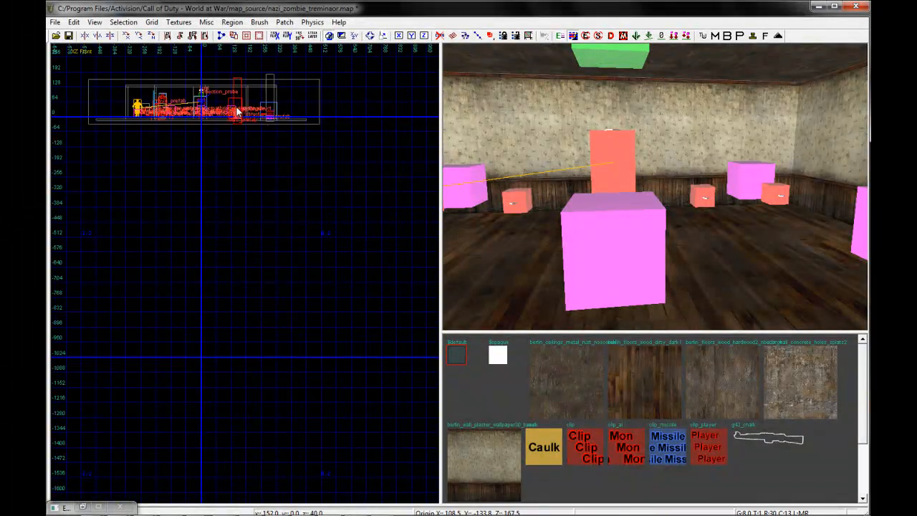
scroll(237, 110, "up", 9)
left_click_drag(237, 173, 239, 207)
scroll(236, 184, "up", 5)
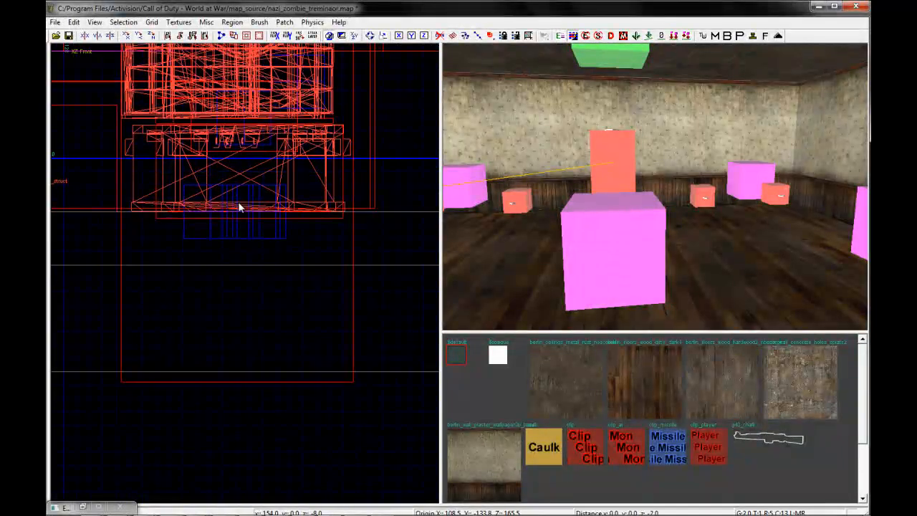
scroll(247, 271, "down", 5)
key("ctrl+Tab")
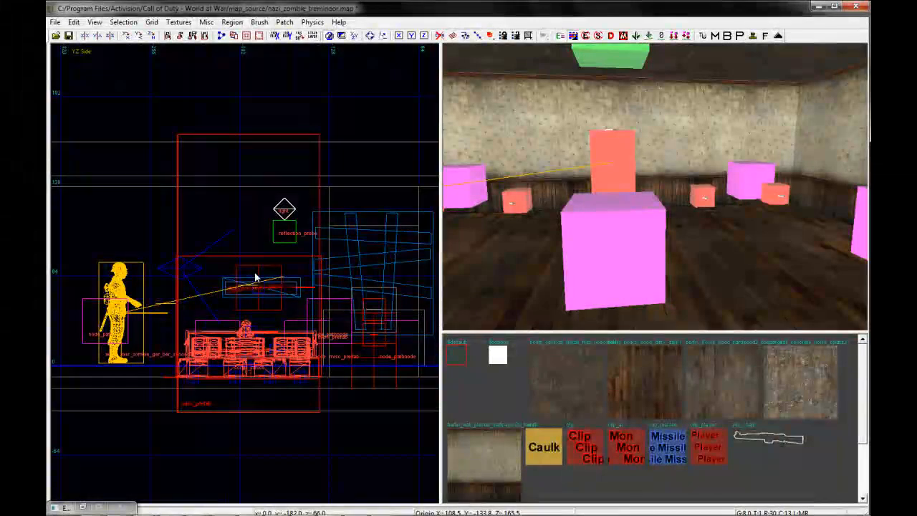
Align the first room's treasure chest against the east wall in the top view
key("ctrl+Tab")
right_click_drag(255, 270, 244, 283)
scroll(245, 280, "down", 1)
left_click_drag(245, 280, 264, 275)
right_click_drag(656, 189, 718, 177)
key("Escape")
Add a misc prefab entity along the second room's far wall opposite the door, viewed from the top
scroll(259, 209, "down", 6)
right_click_drag(229, 272, 268, 253)
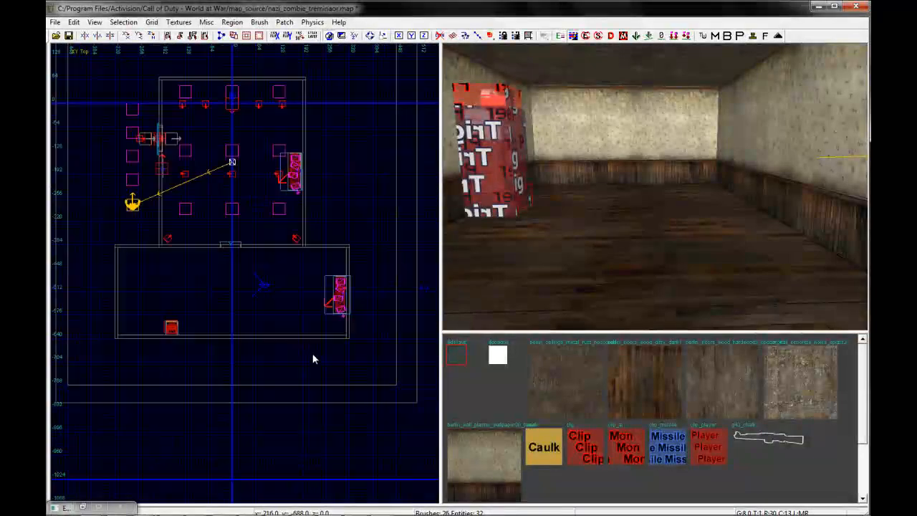
scroll(313, 356, "up", 3)
right_click(266, 319)
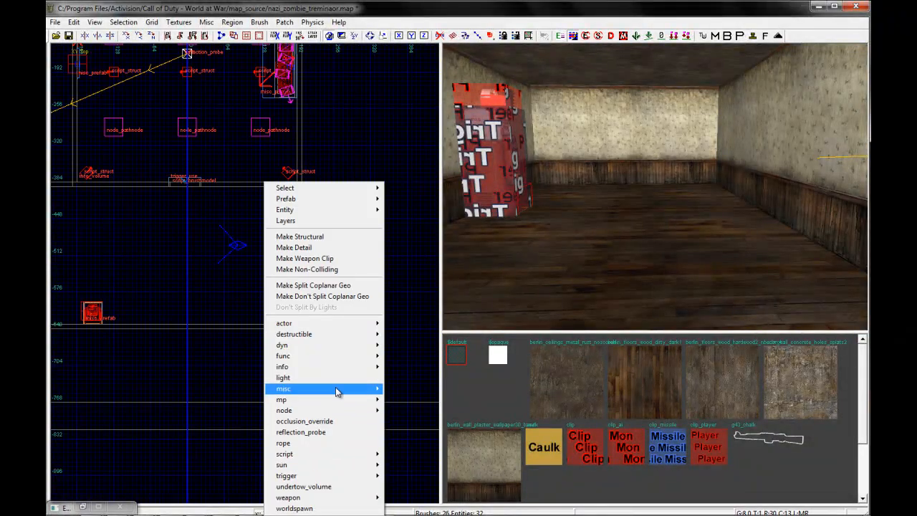
left_click(398, 400)
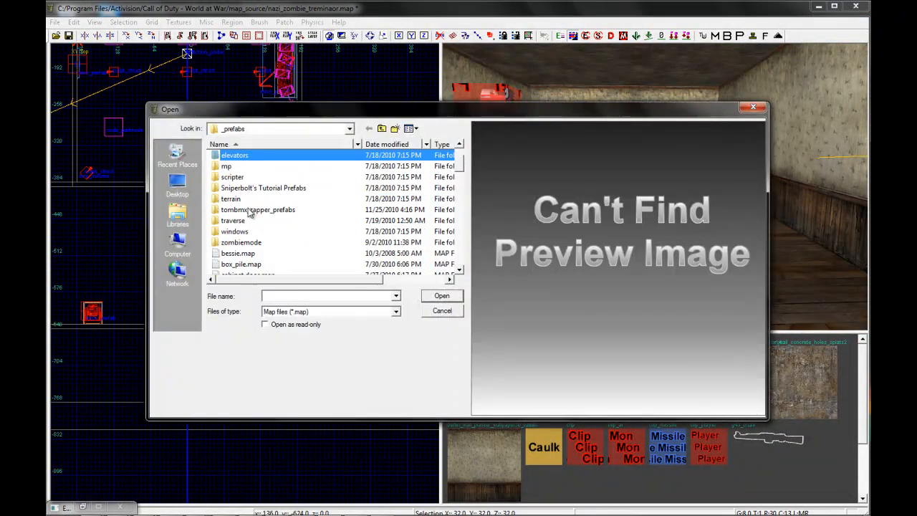
Load weapon_upgrade_thompson.map from the zombiemode folder as the new prefab in the second room
double_click(236, 243)
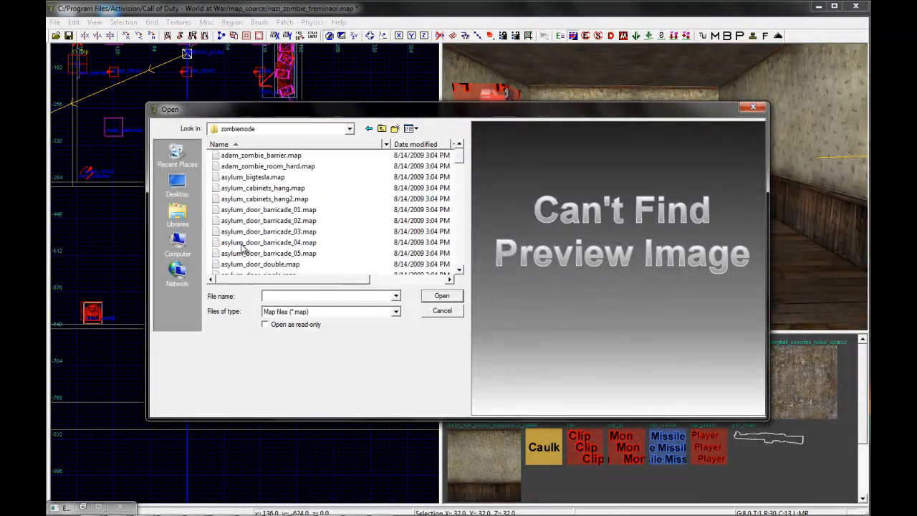
scroll(378, 227, "down", 10)
scroll(461, 227, "down", 10)
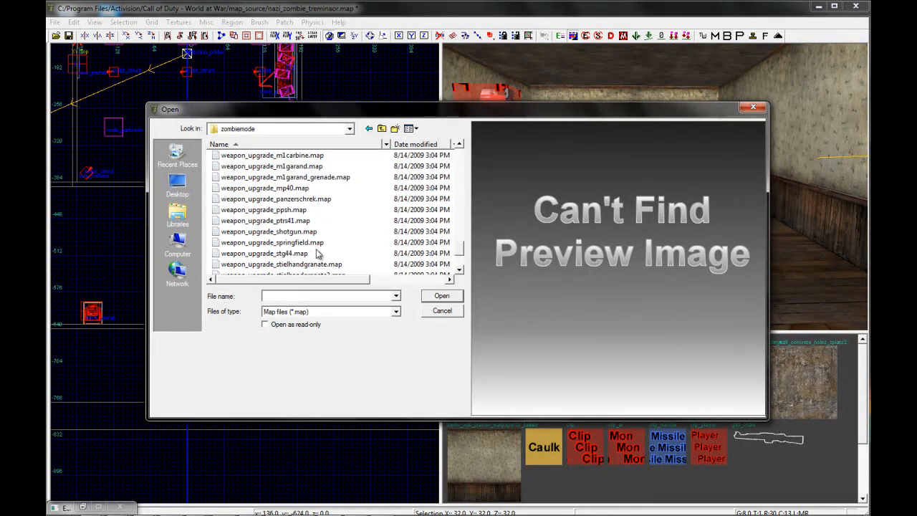
double_click(300, 263)
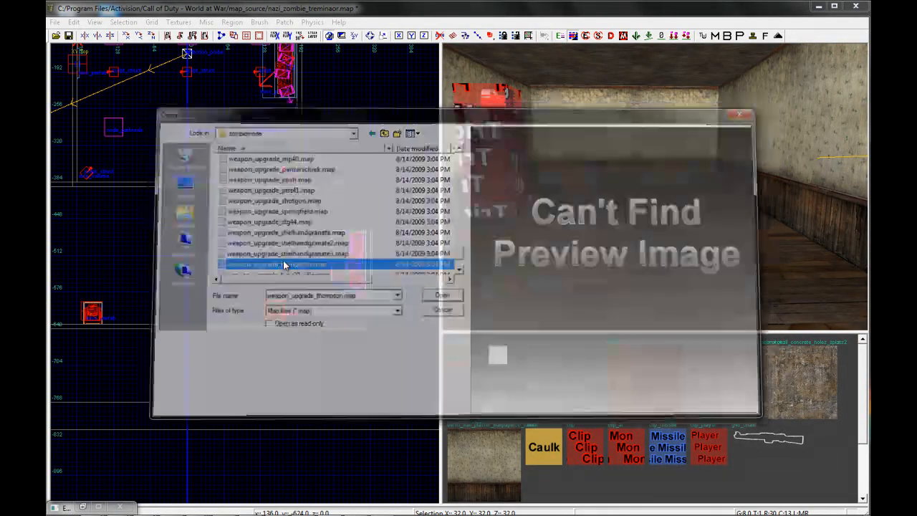
Raise the Thompson wall weapon prefab from floor level to wall height in the front view
scroll(317, 325, "up", 5)
right_click_drag(559, 196, 559, 195)
key("ctrl+Tab")
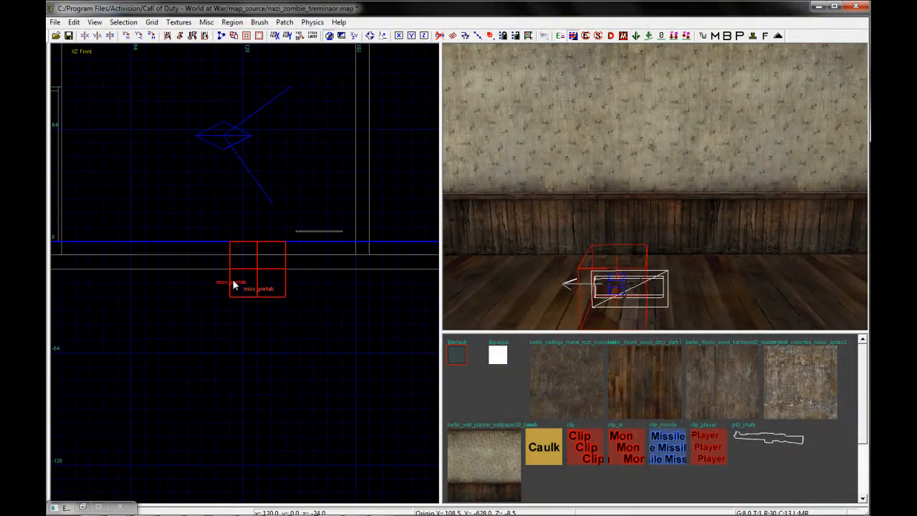
left_click_drag(230, 313, 212, 167)
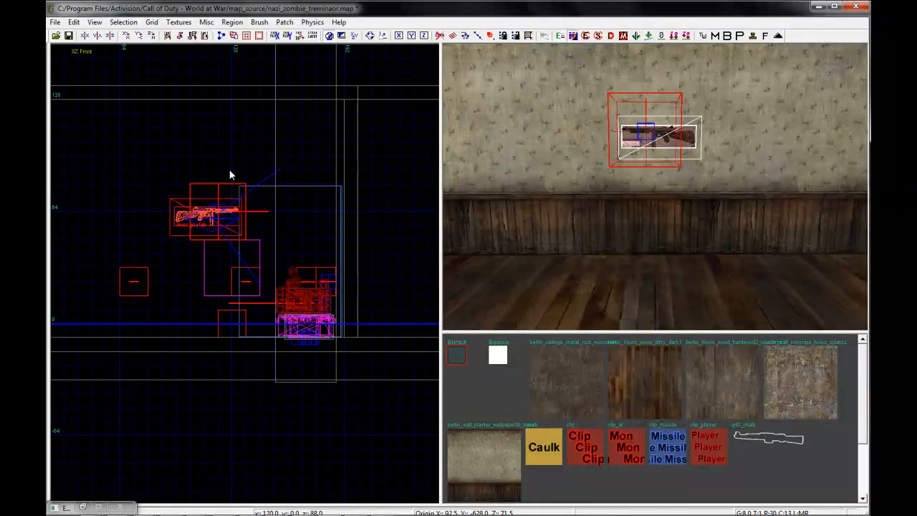
Turn the Thompson prefab around and set it flush against the second room's far wall in the top view
scroll(688, 168, "up", 5)
key("ctrl+Tab")
key("r")
left_click_drag(311, 215, 305, 248)
scroll(242, 282, "up", 5)
scroll(143, 260, "up", 4)
scroll(148, 262, "down", 2)
key("Escape")
mouse_move(572, 173)
right_mouse_down()
mouse_move(575, 181)
mouse_move(572, 173)
right_mouse_up()
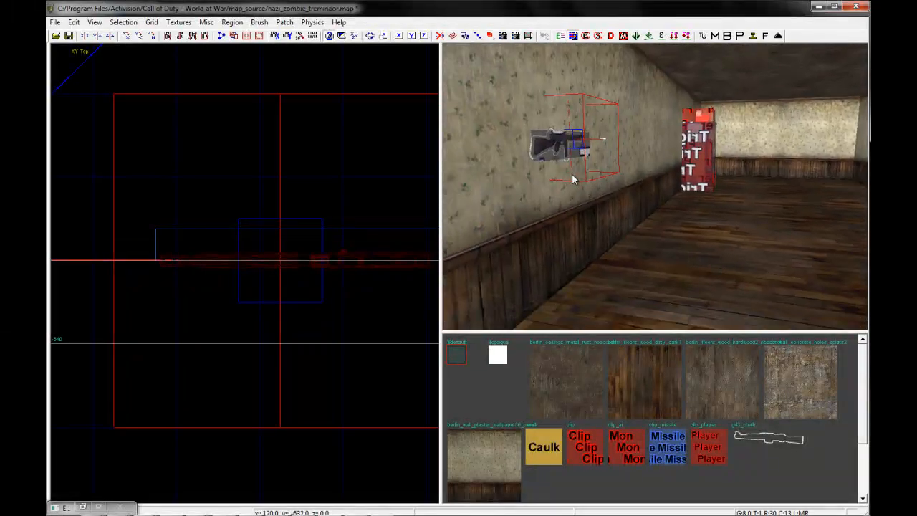
Lower the Thompson prefab slightly on the second room's wall in the front view
left_click(571, 149, "shift")
key("ctrl+Tab")
scroll(288, 265, "down", 4)
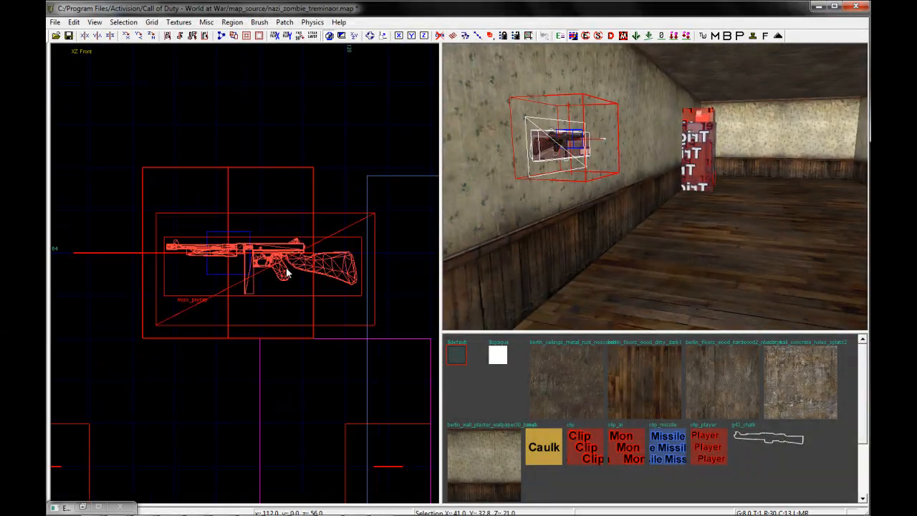
left_click_drag(282, 277, 283, 305)
key("Escape")
right_click_drag(585, 214, 627, 245)
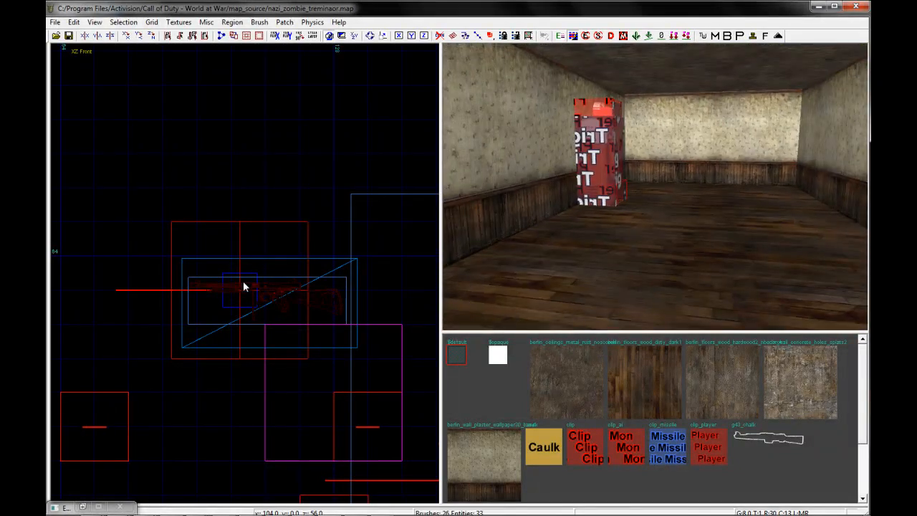
Add a light entity in the second room in line with the doorway, viewed from the top
scroll(251, 282, "down", 4)
key("ctrl+Tab")
key("ctrl+Tab")
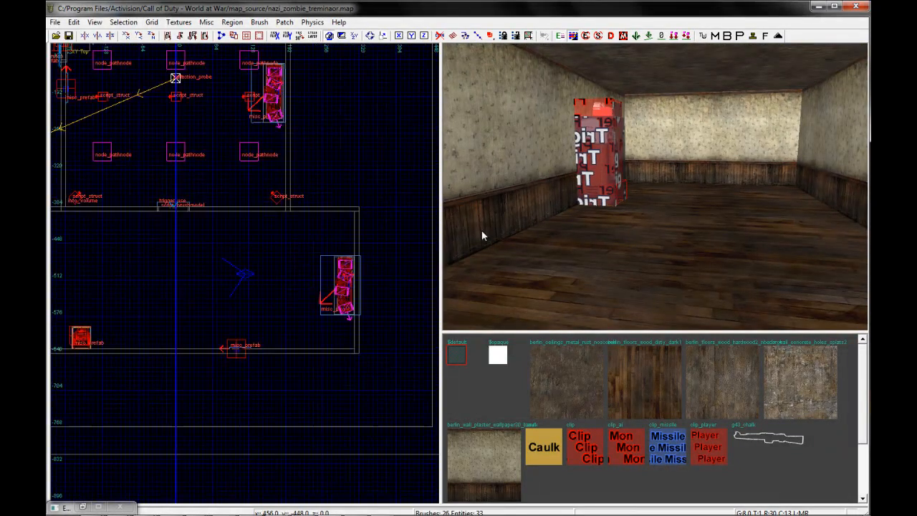
right_click(168, 271)
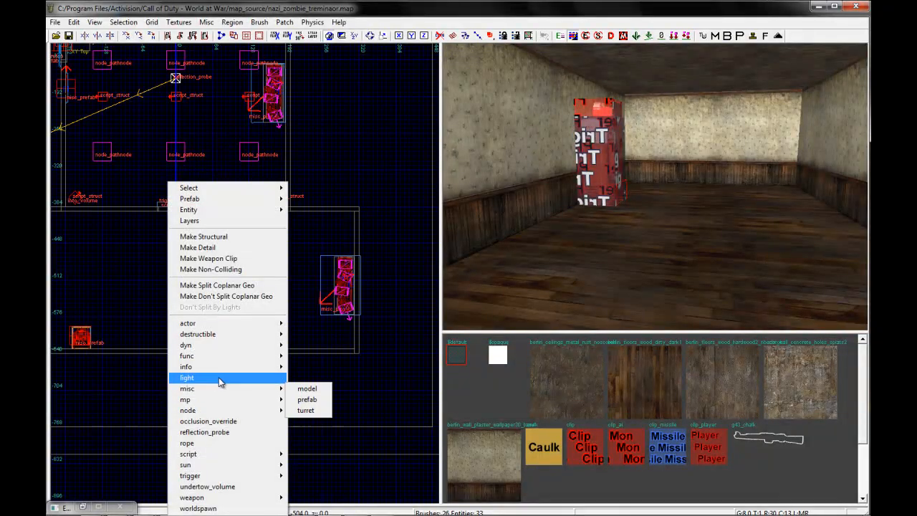
left_click(240, 379)
left_click_drag(174, 283, 176, 287)
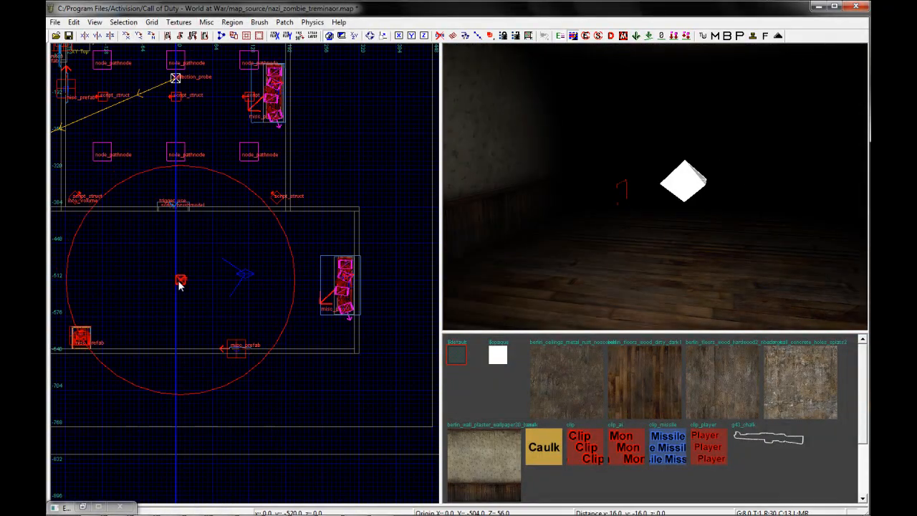
Raise the second room's light to just below the ceiling in the front view
key("ctrl+Tab")
key("ctrl+Tab")
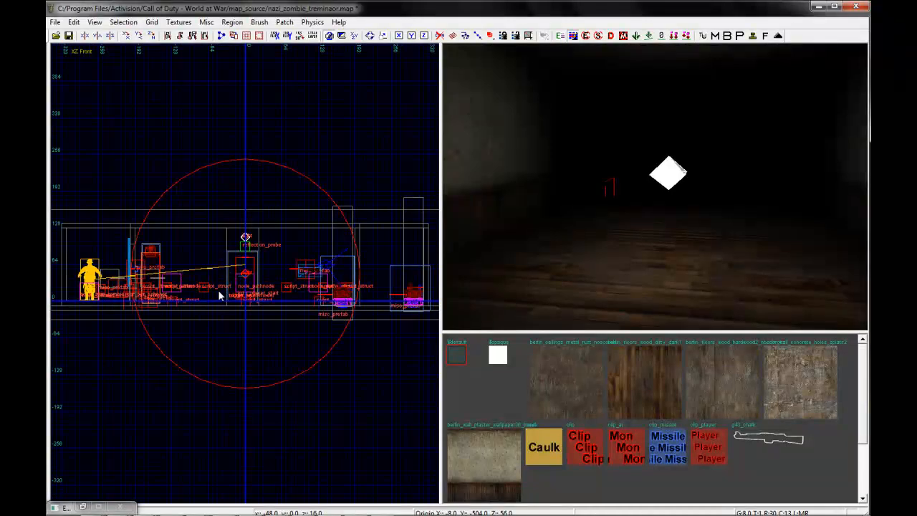
left_click_drag(237, 322, 238, 248)
key("Escape")
right_click_drag(629, 195, 628, 195, "ctrl")
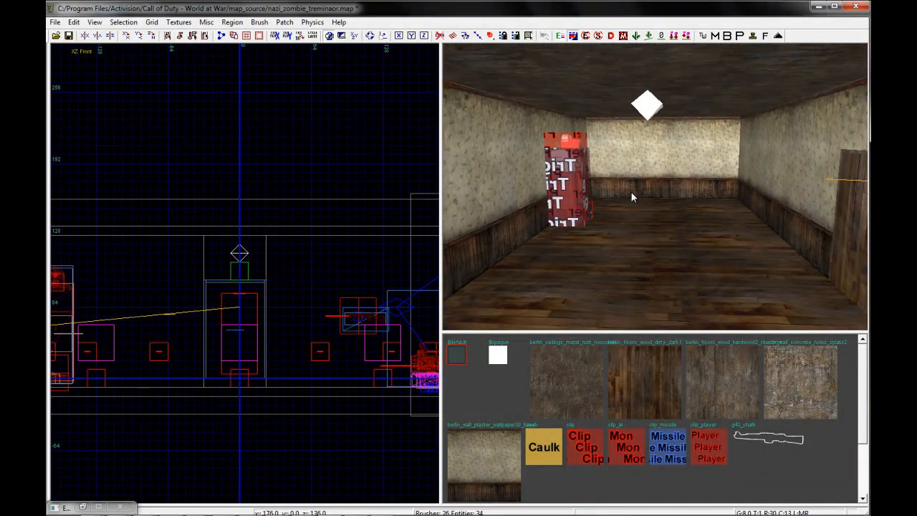
left_click(646, 100, "shift")
key("Escape")
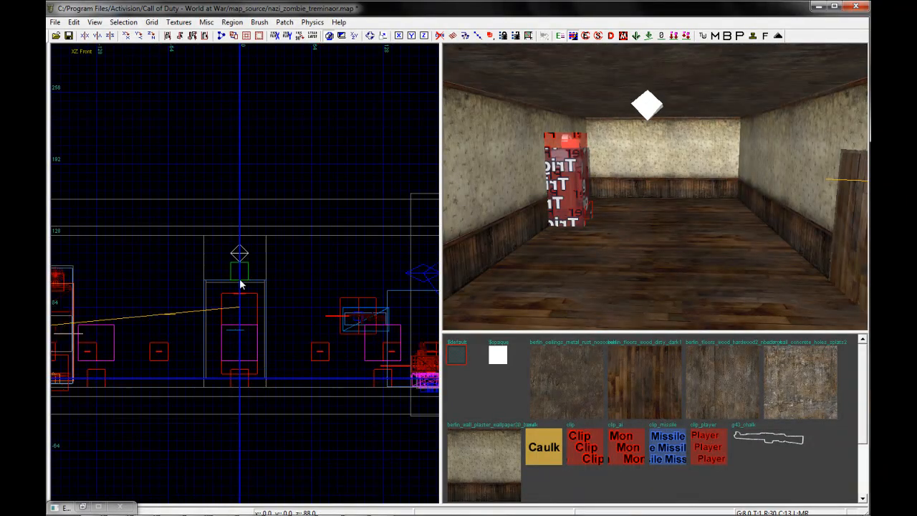
Add a reflection_probe entity at the second room's light position in the top view
key("ctrl+Tab")
key("ctrl+Tab")
right_click_drag(210, 294, 315, 281)
right_click(166, 274)
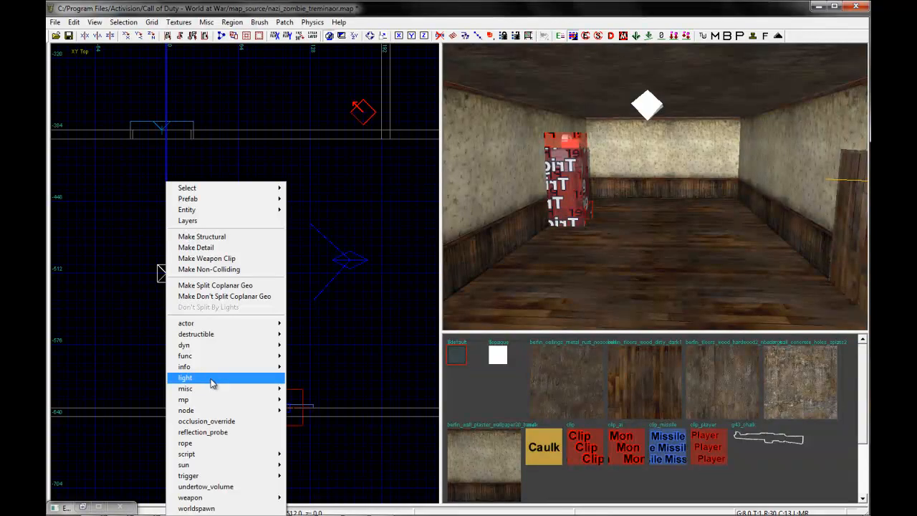
left_click(125, 278)
right_click(164, 275)
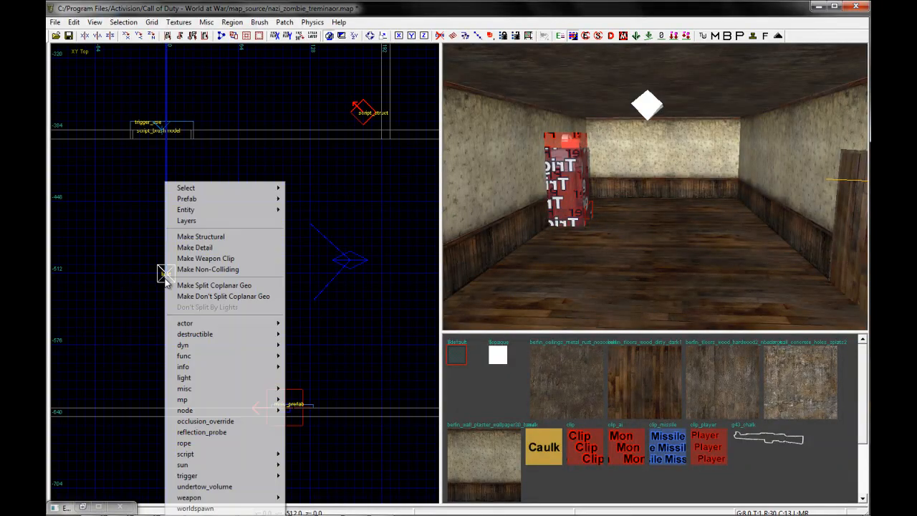
mouse_move(238, 413)
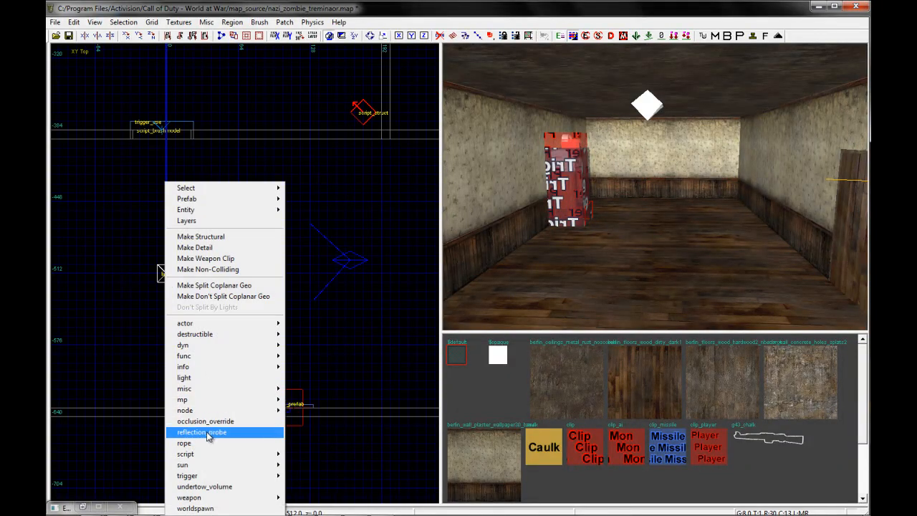
left_click(215, 432)
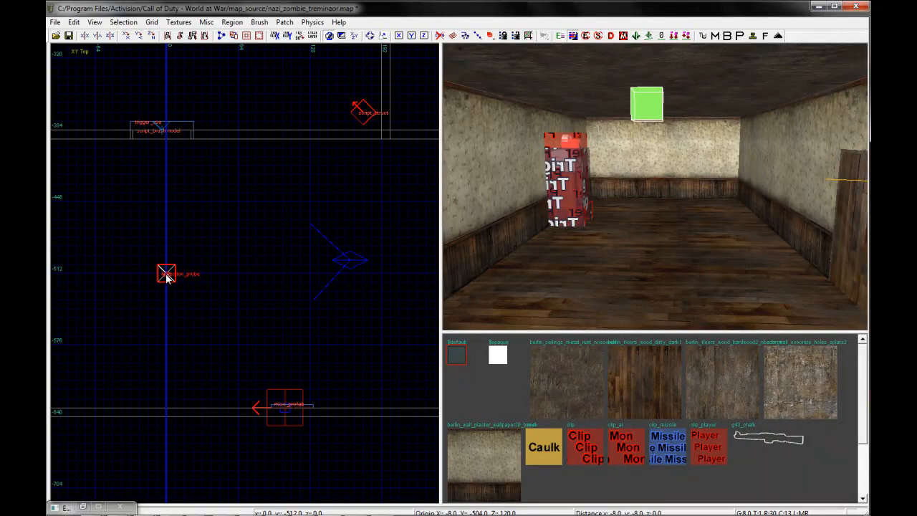
Lower the second room's reflection probe to directly beneath the light in the front view
key("ctrl+Tab")
left_click_drag(250, 292, 246, 294)
key("Escape")
right_click_drag(624, 224, 625, 226)
left_click(641, 215, "shift")
right_click_drag(712, 220, 719, 219)
key("Escape")
right_click_drag(641, 234, 614, 225)
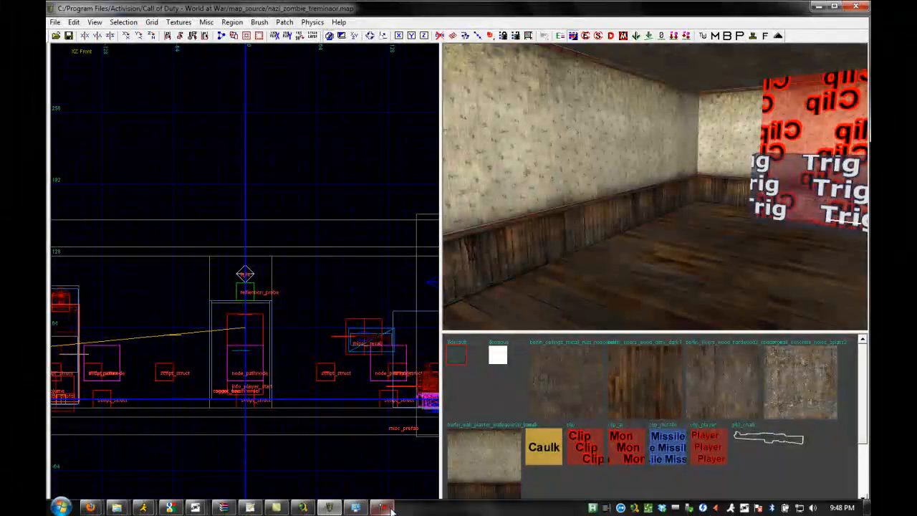
left_click(391, 509)
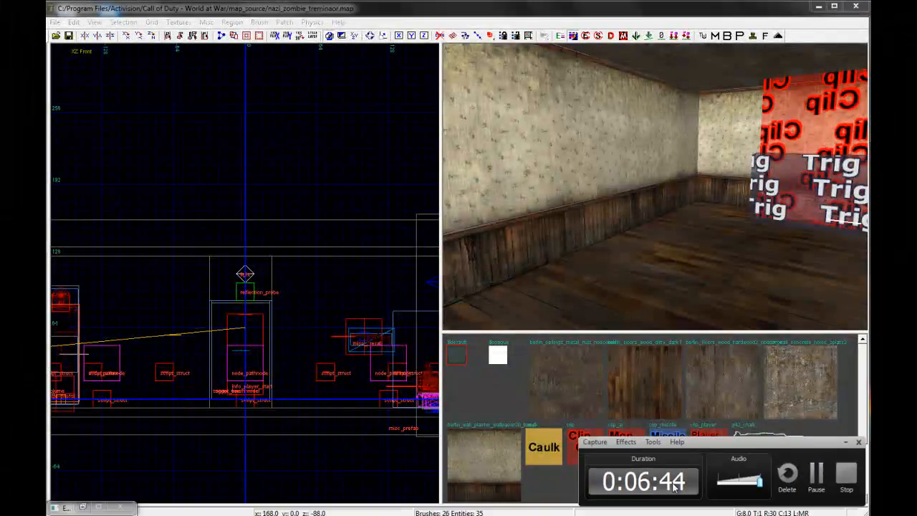